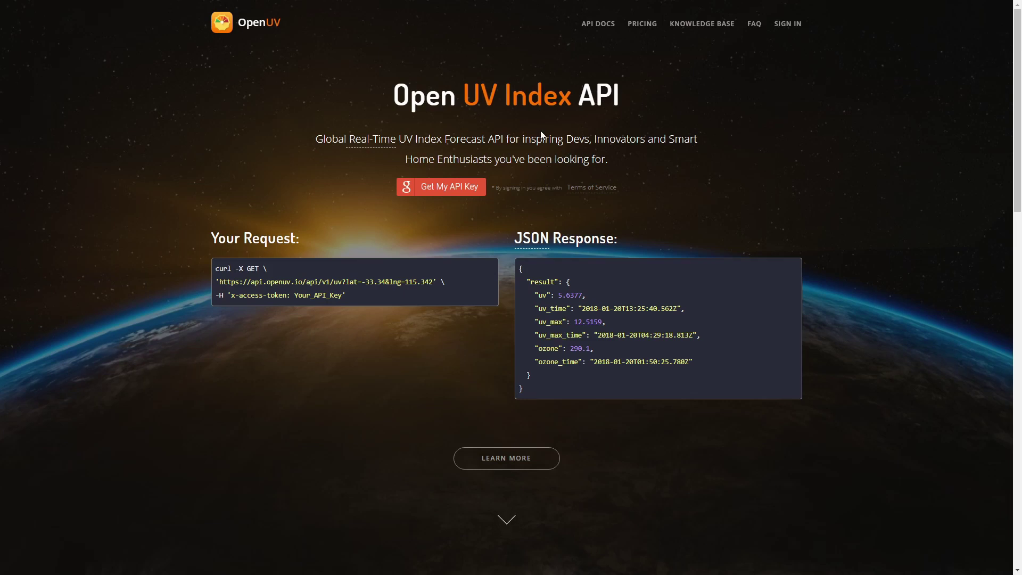
# - Sign in to OpenUV with the Google account and select the API key in the Authorisation section
pyautogui.click(443, 188)
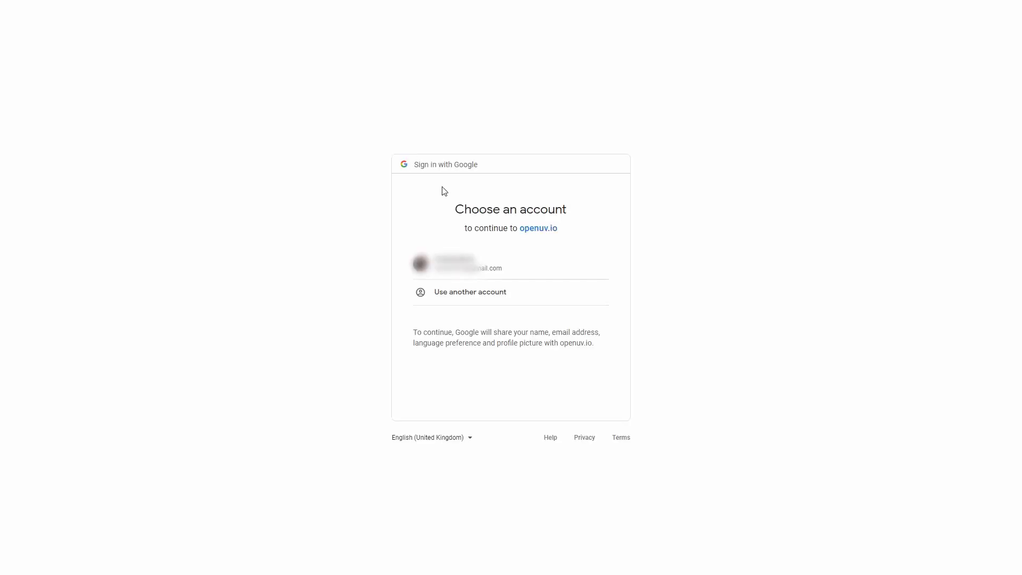
pyautogui.click(461, 272)
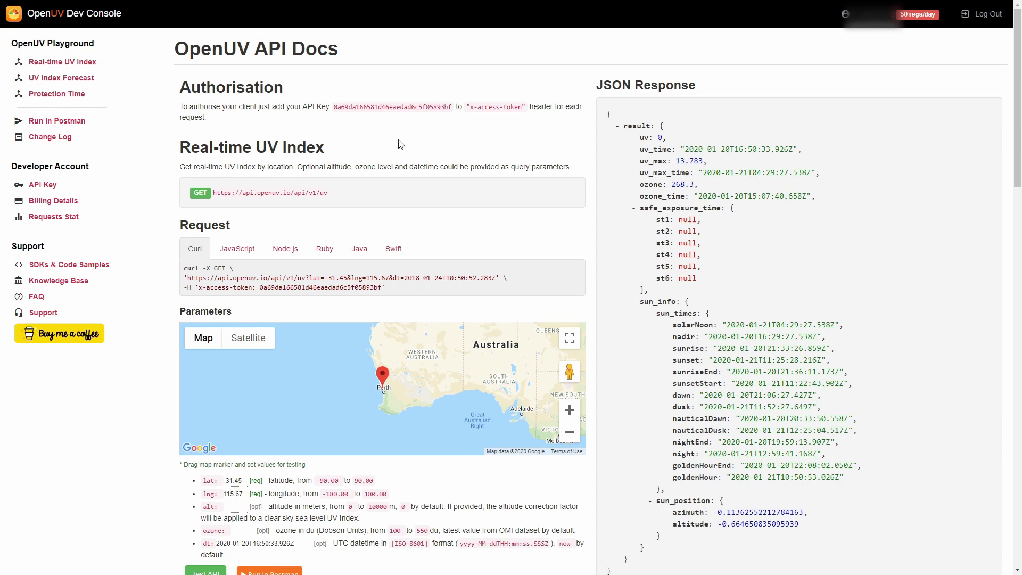
pyautogui.moveTo(333, 110); pyautogui.dragTo(180, 108)
pyautogui.click(336, 107)
pyautogui.moveTo(336, 107); pyautogui.dragTo(454, 109)
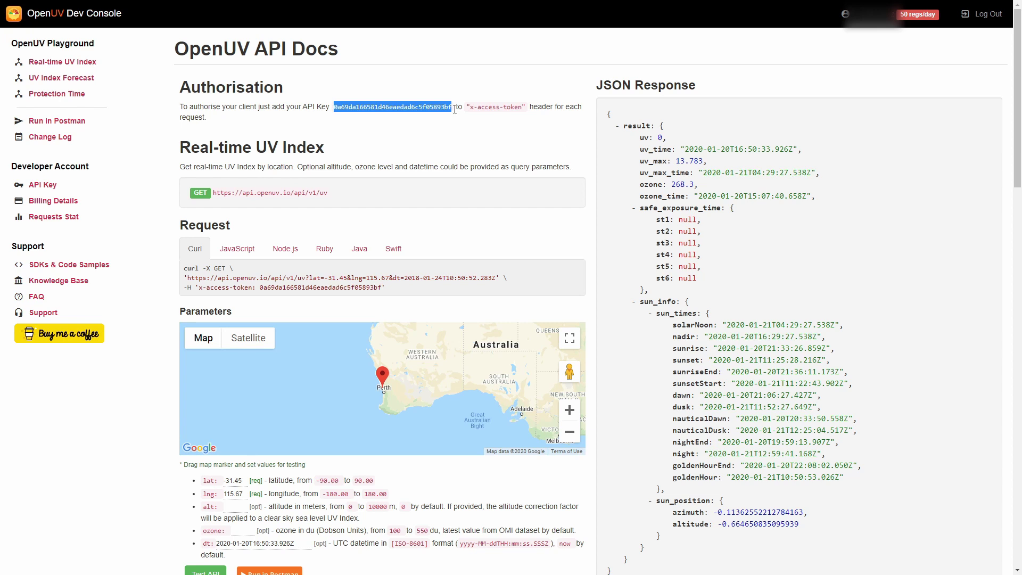
# - From Configuration > Integrations, start a new integration and pick OpenUV to preview its setup form
pyautogui.click(455, 110)
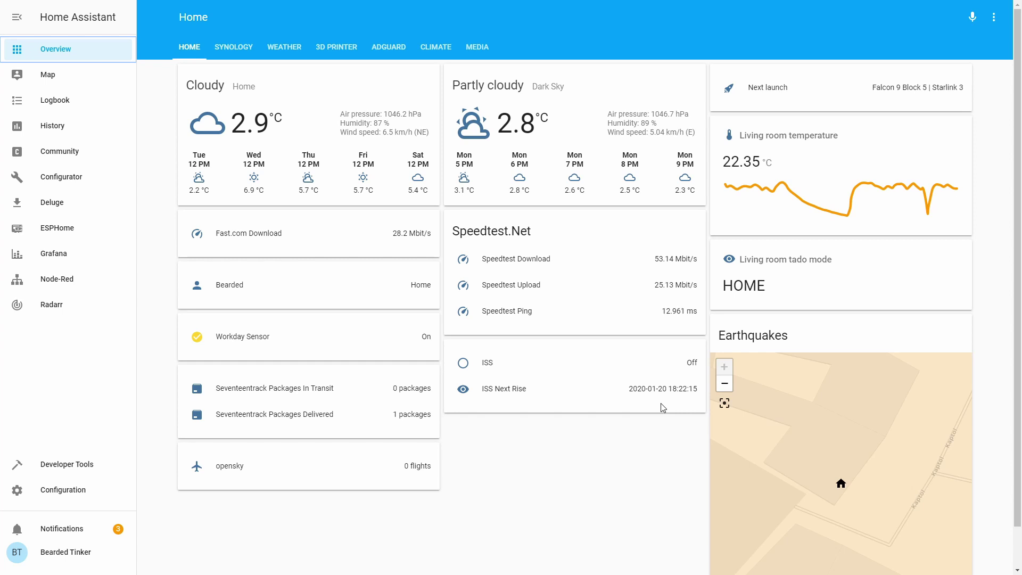
pyautogui.click(97, 498)
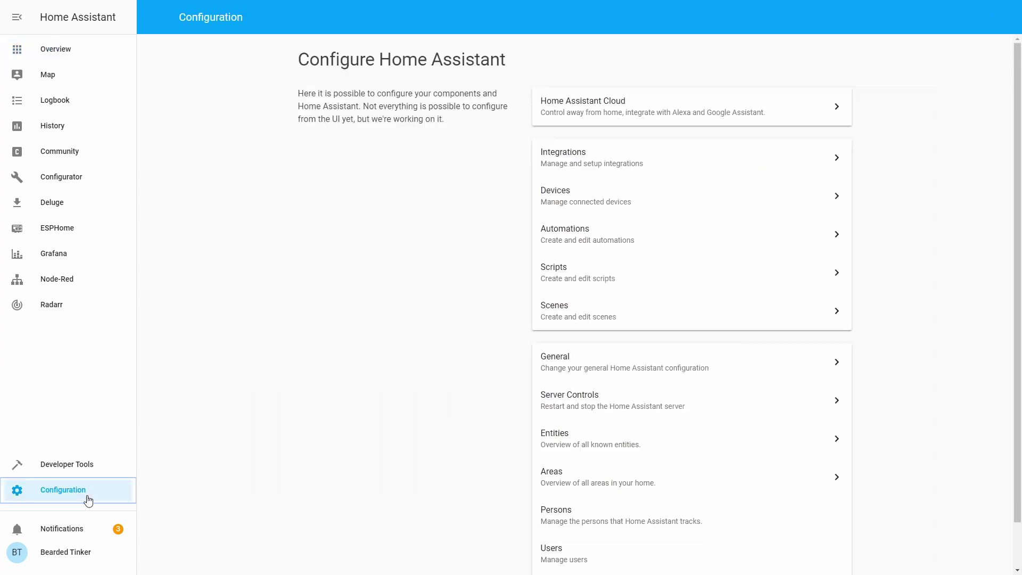
pyautogui.click(597, 150)
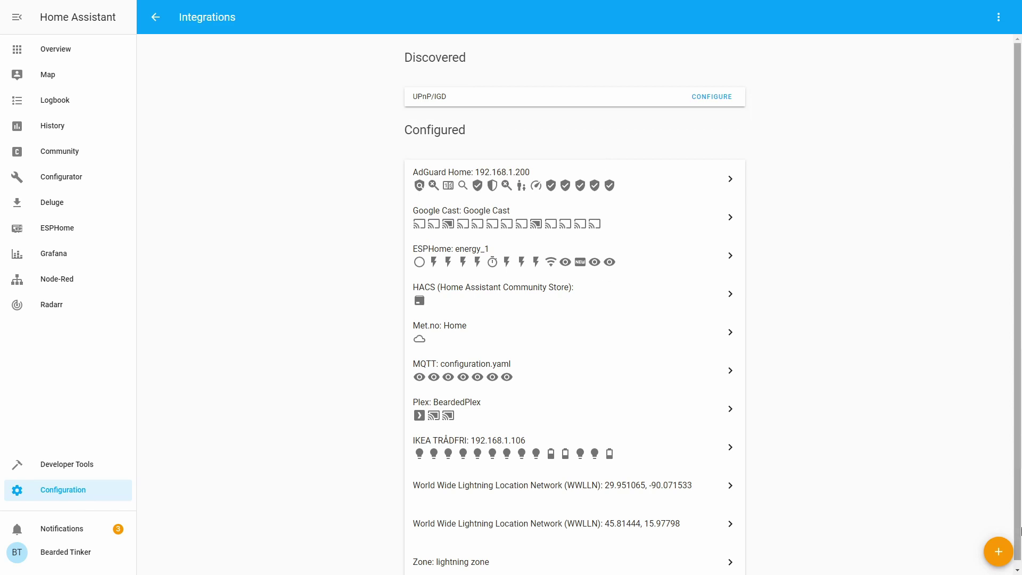
pyautogui.click(988, 546)
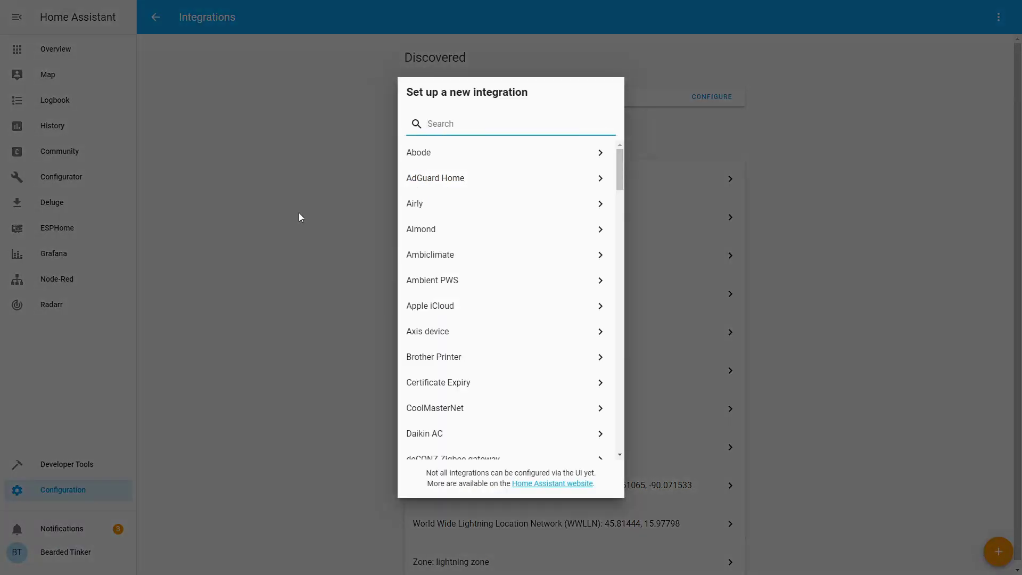
pyautogui.scroll(-12, 433, 269)
pyautogui.scroll(-15, 435, 271)
pyautogui.scroll(2, 443, 225)
pyautogui.click(444, 211)
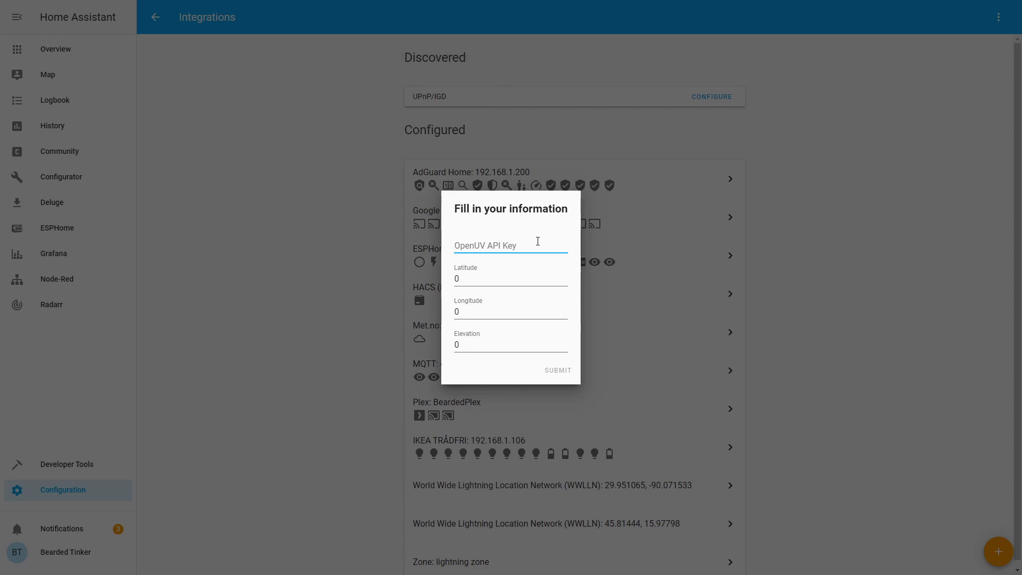
# - Close the OpenUV form and open /config/configuration.yaml in Configurator, with the cursor at its end
pyautogui.click(635, 242)
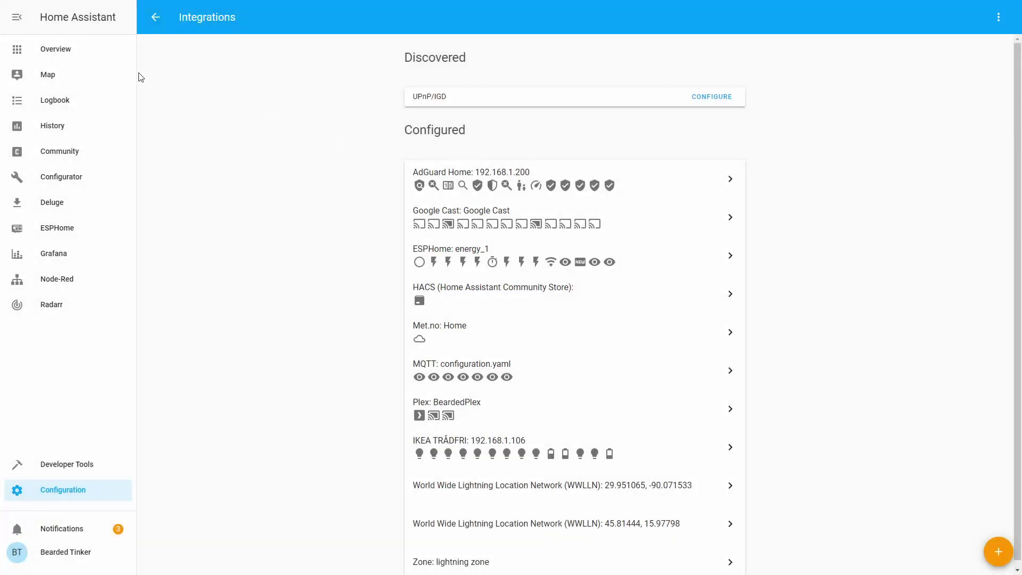
pyautogui.click(81, 177)
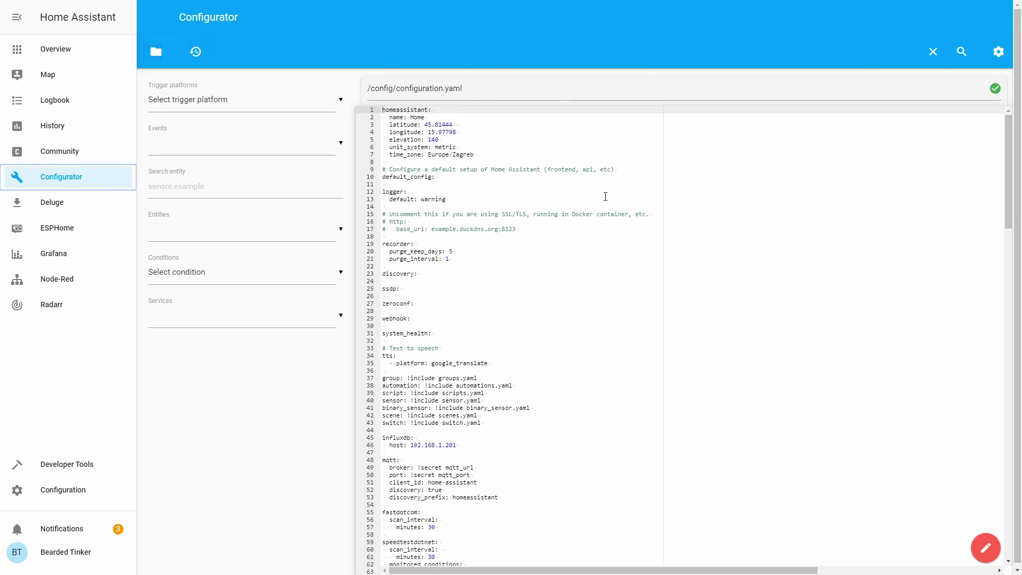
pyautogui.click(156, 51)
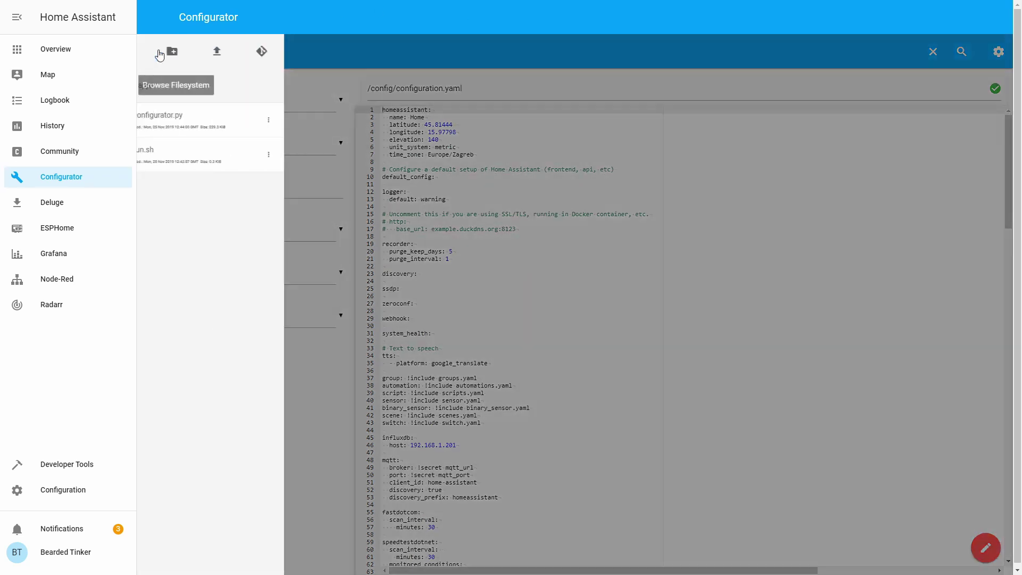
pyautogui.click(155, 89)
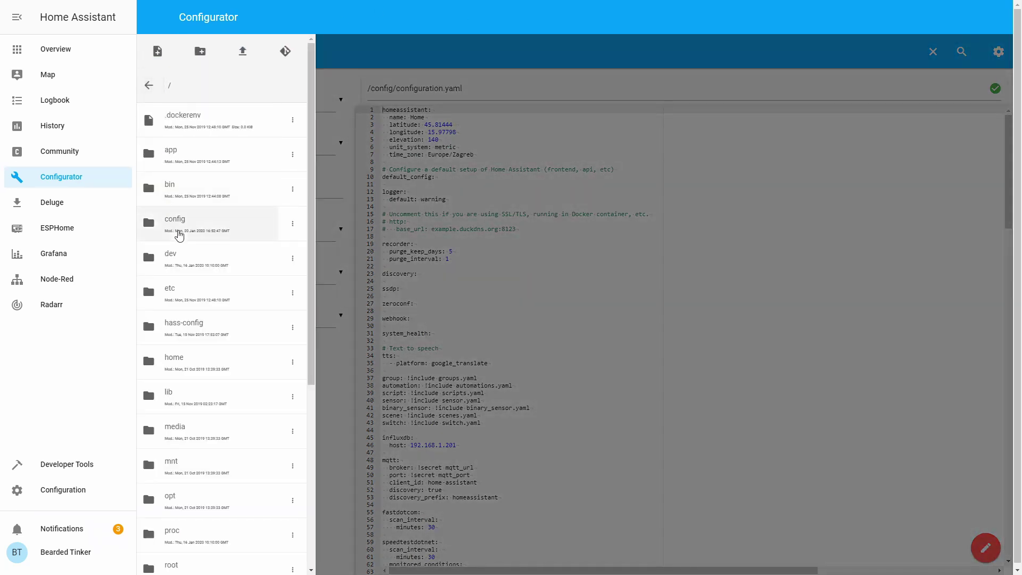
pyautogui.click(191, 298)
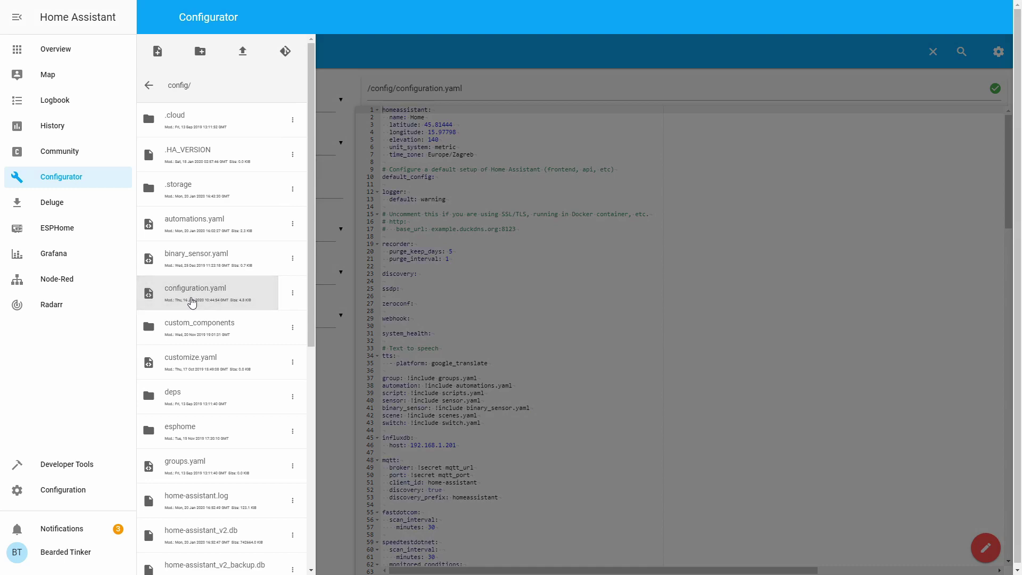
pyautogui.scroll(-20, 534, 266)
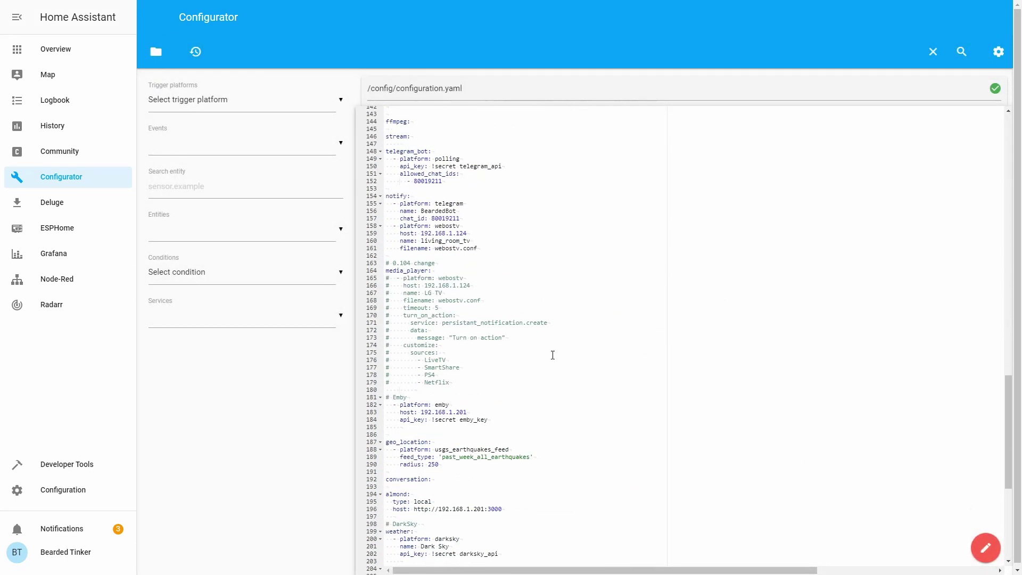
pyautogui.scroll(-1, 548, 370)
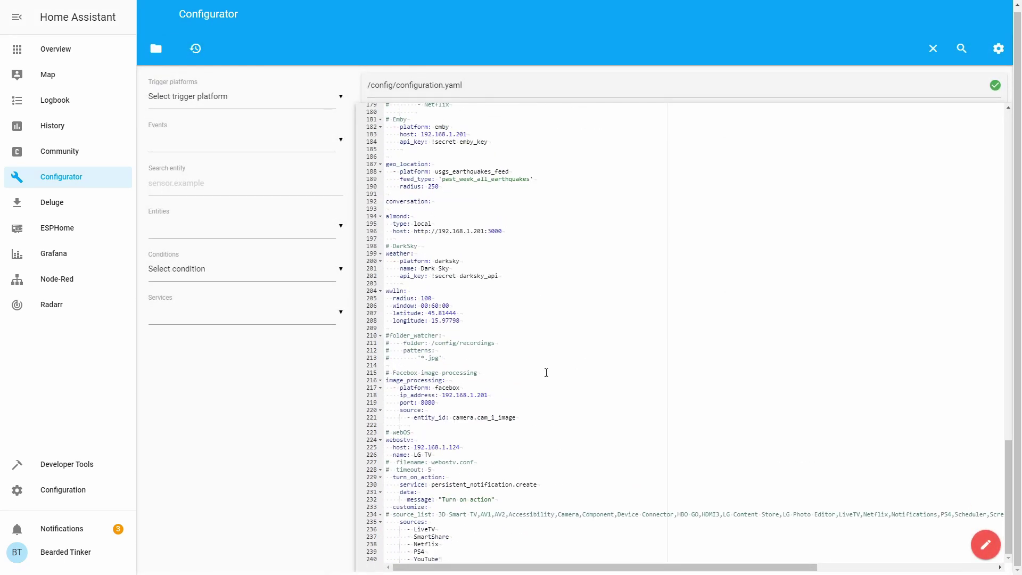
pyautogui.click(472, 554)
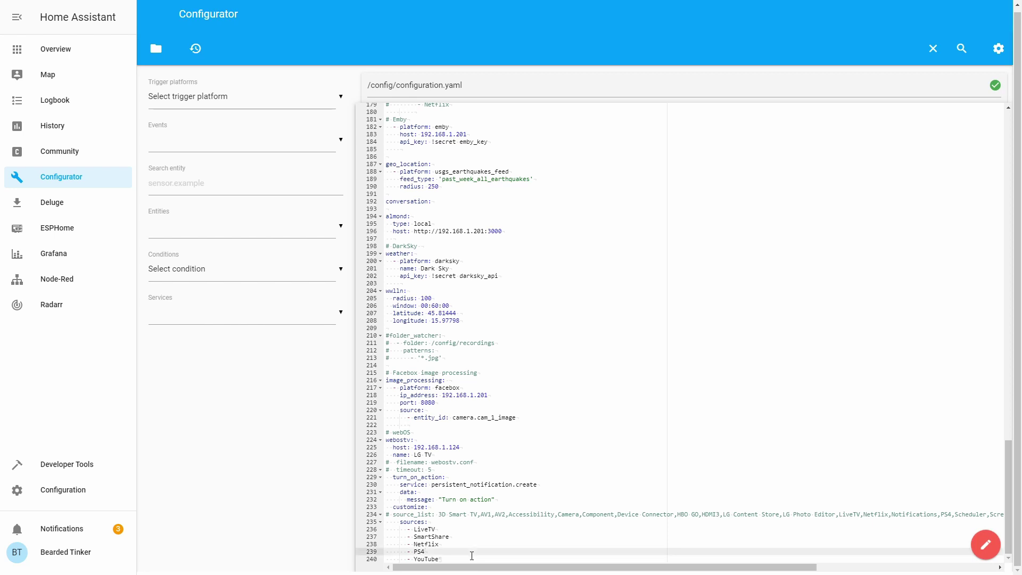
# - After the YouTube entry, add '# OpenUV', 'openuv:' and 'api_key: !secret openuv_api' lines
pyautogui.press('Down')
pyautogui.press('Return')
pyautogui.press('Return')
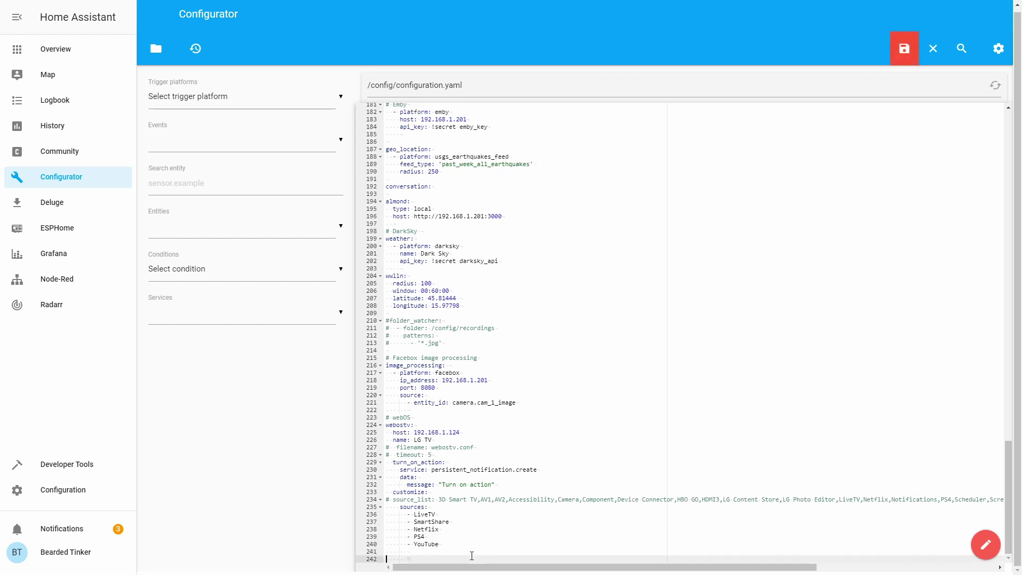
pyautogui.write('# ')
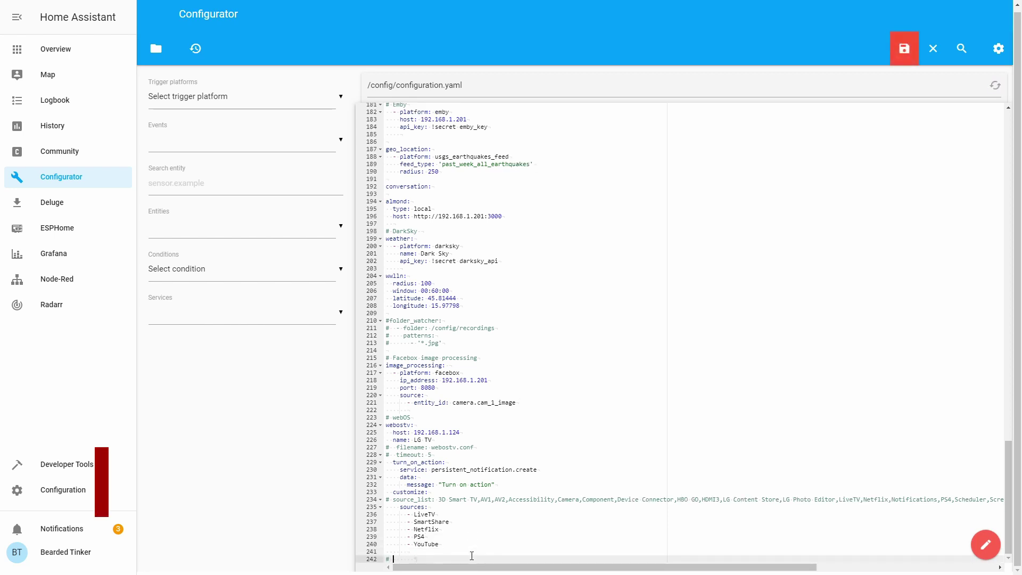
pyautogui.write('OpenUV')
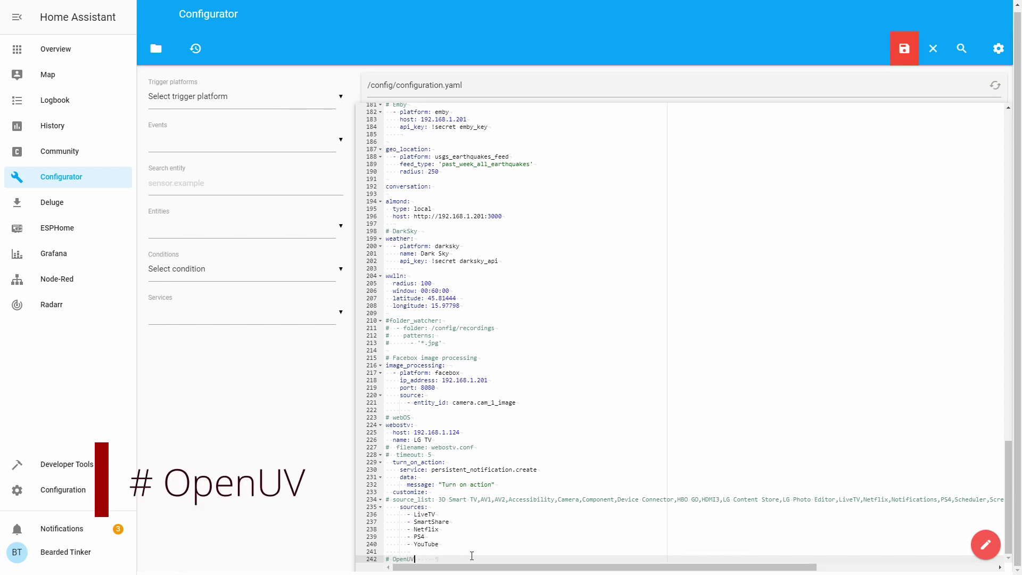
pyautogui.press('Return')
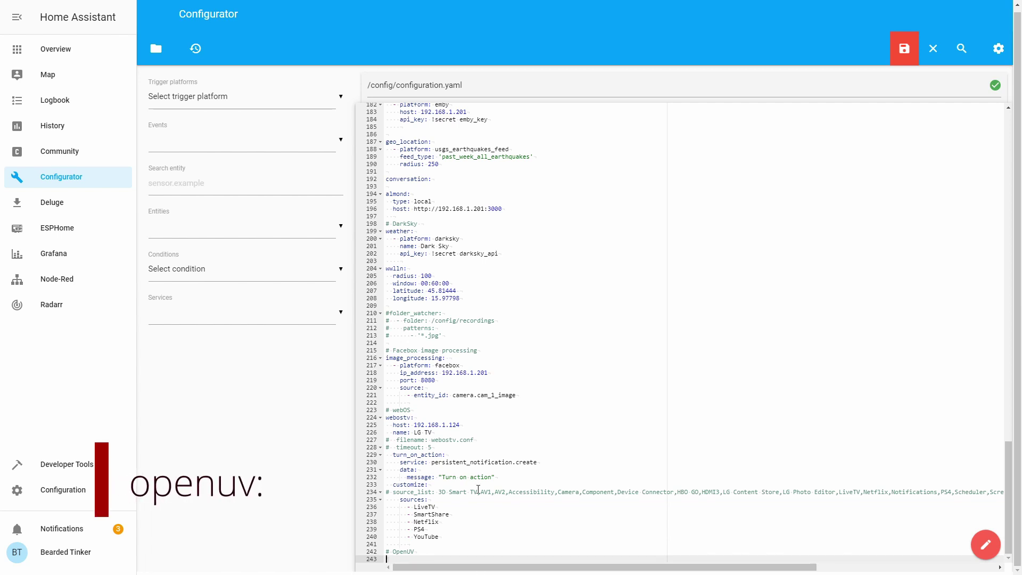
pyautogui.write('openuv:')
pyautogui.press('Return')
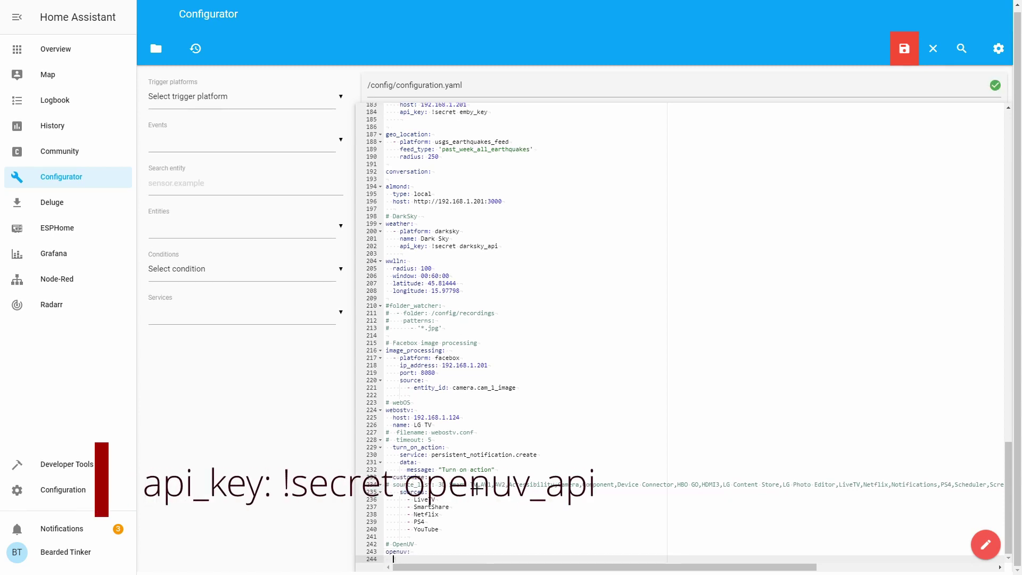
pyautogui.write('api_key: ')
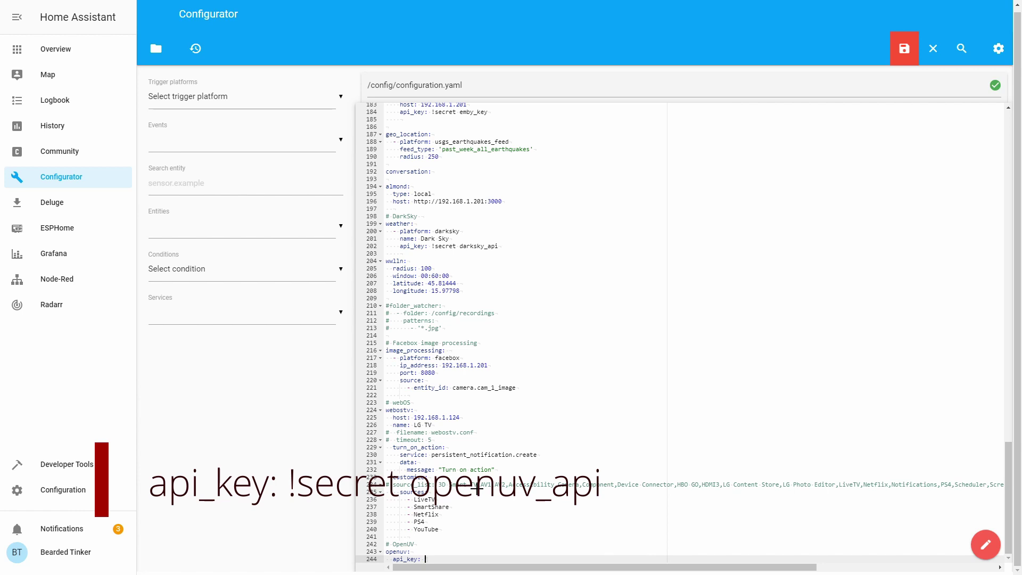
pyautogui.write('!secret openuv_api')
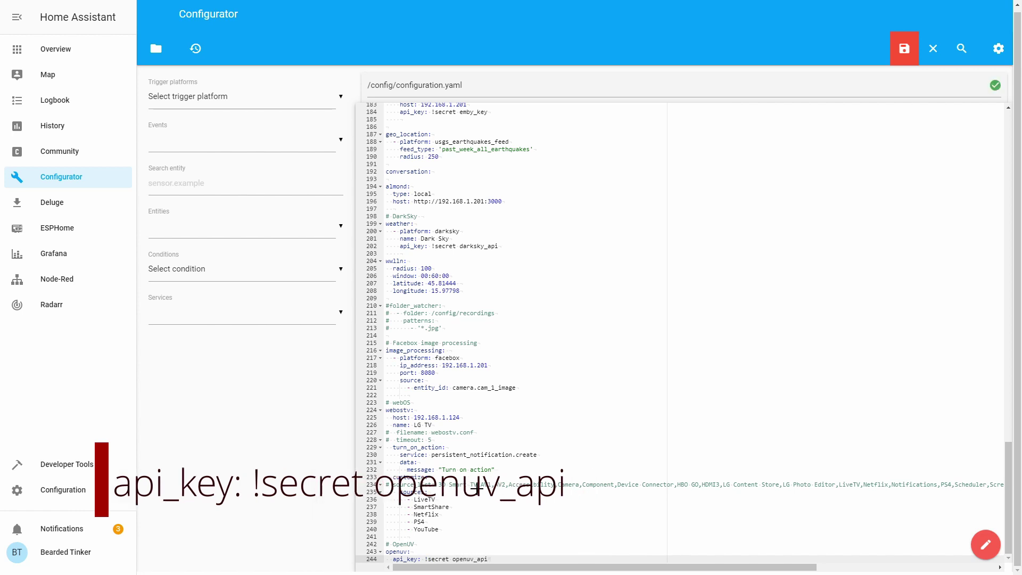
pyautogui.press('Return')
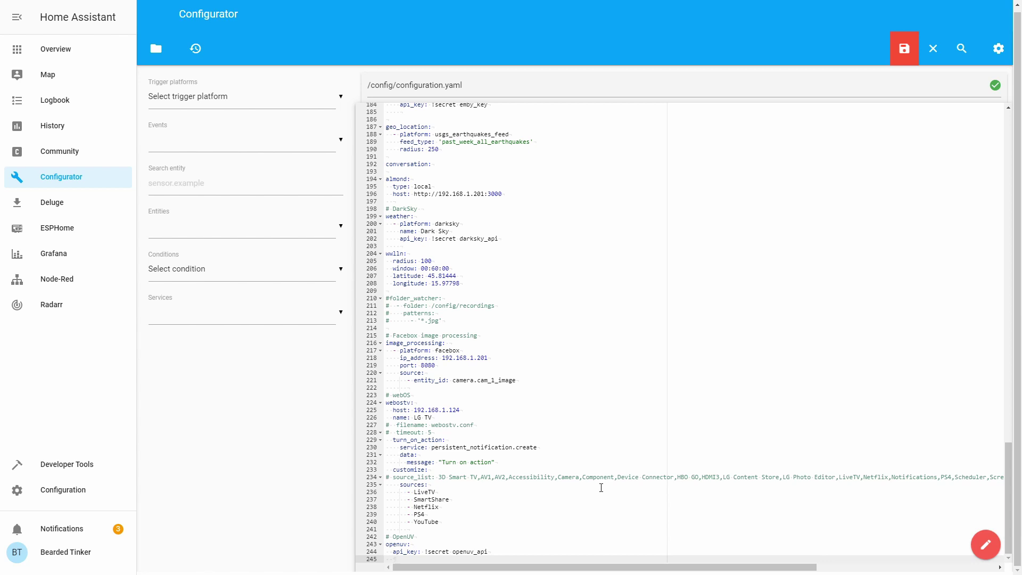
# - Add binary_sensors with monitored_conditions listing uv_protection_window under openuv
pyautogui.write('bi')
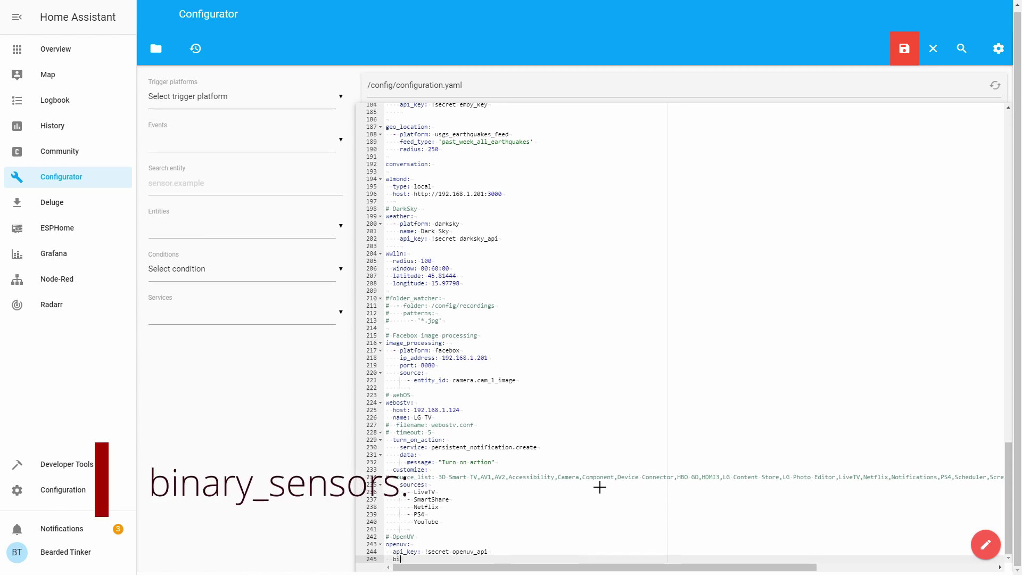
pyautogui.write('nary_sensors:')
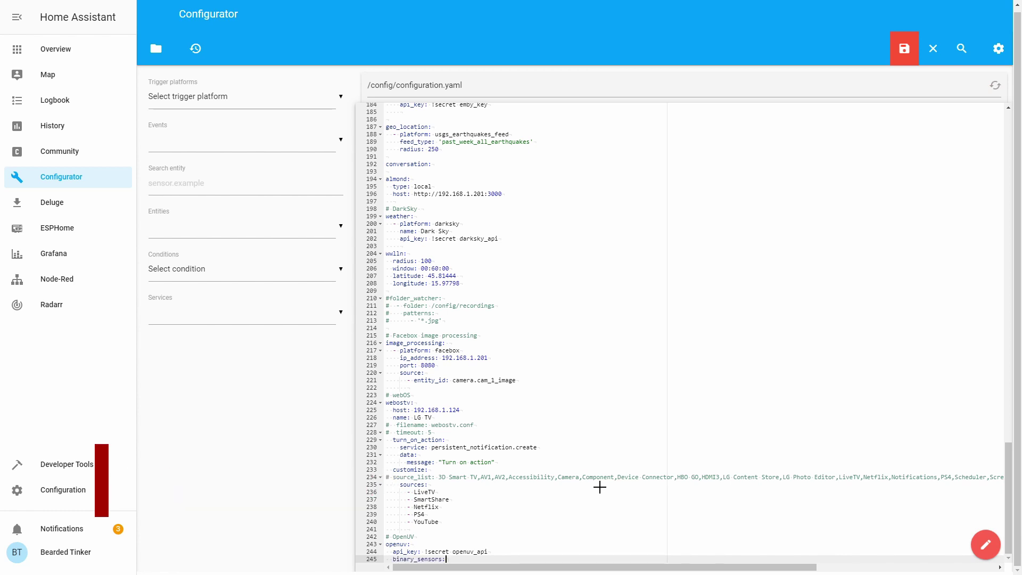
pyautogui.press('Return')
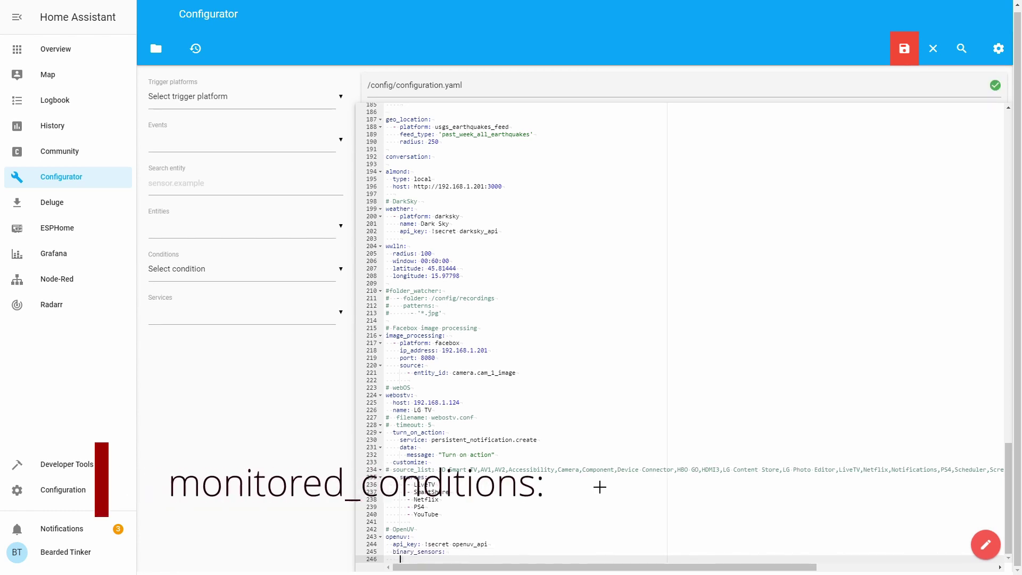
pyautogui.write('monitored_conditions:')
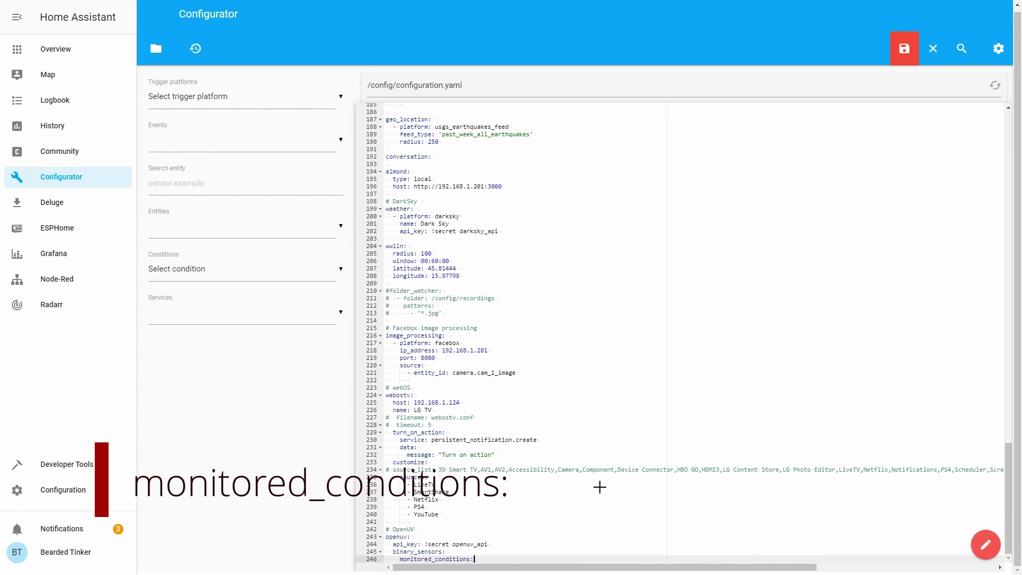
pyautogui.press('Return')
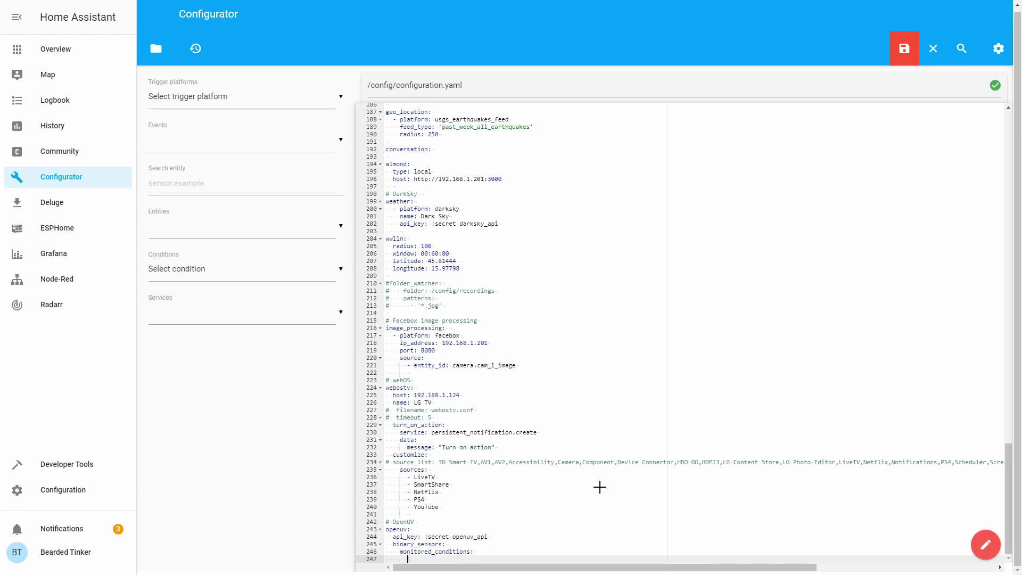
pyautogui.write('- u')
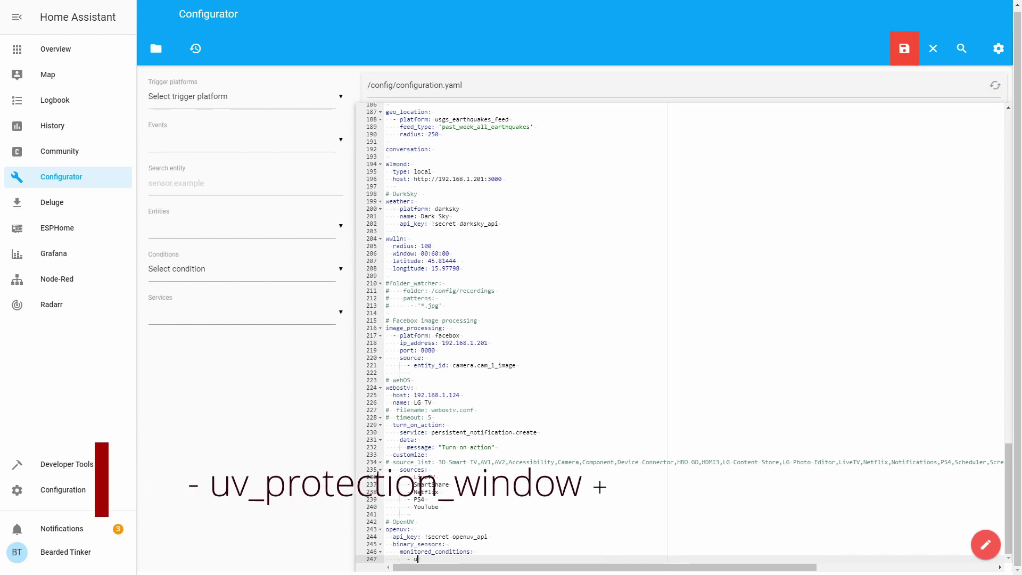
pyautogui.write('v_protection_window')
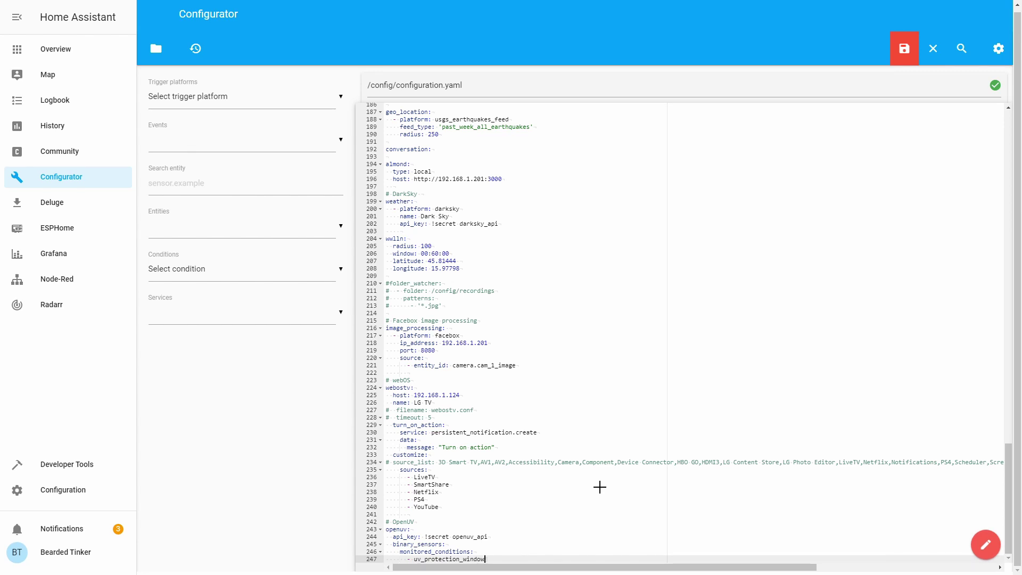
# - Start a sensors: monitored_conditions: list at the binary_sensors indentation level
pyautogui.press('Return')
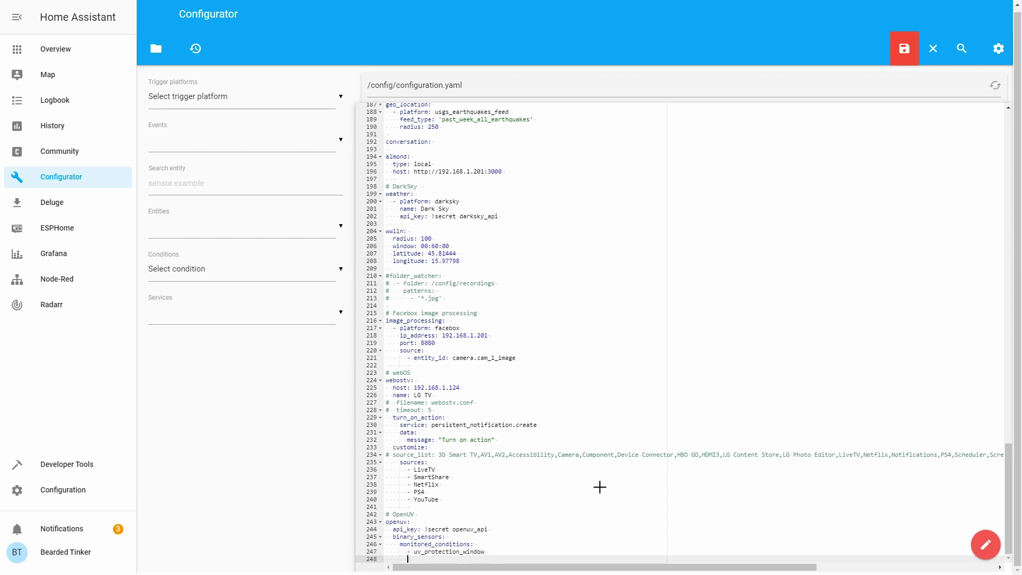
pyautogui.press('BackSpace')
pyautogui.press('BackSpace')
pyautogui.press('BackSpace')
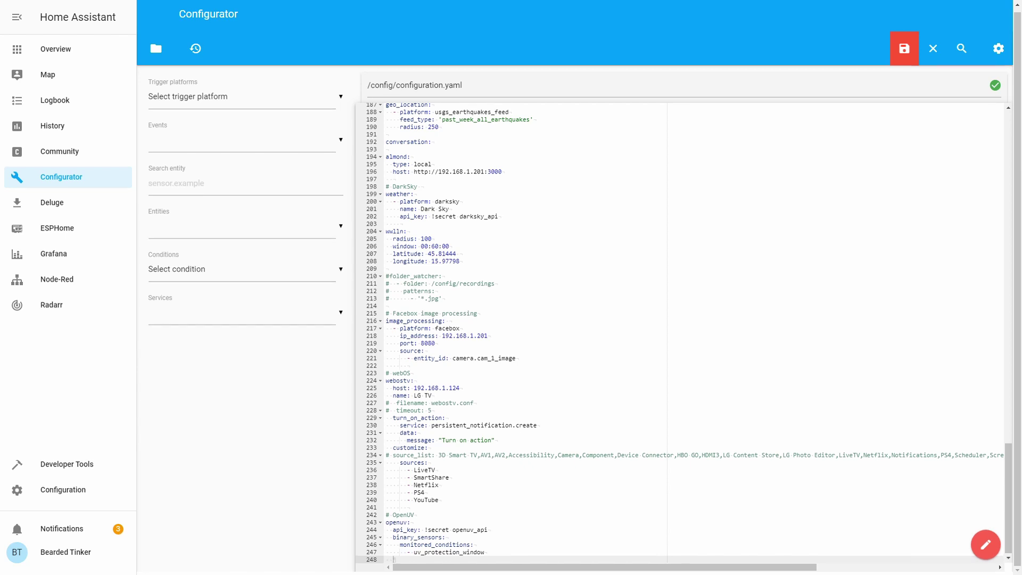
pyautogui.write('sensors:')
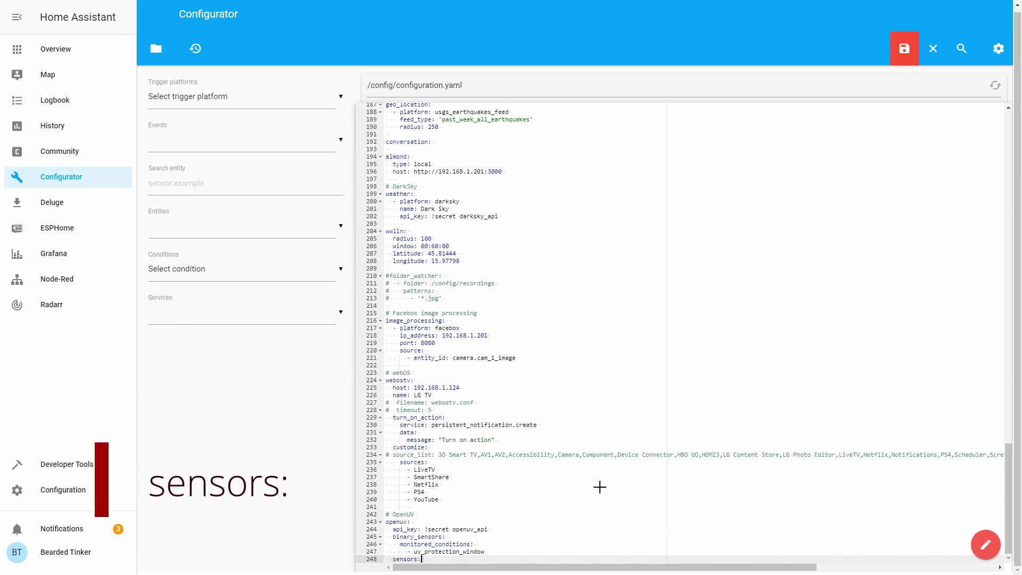
pyautogui.press('Return')
pyautogui.write('moni')
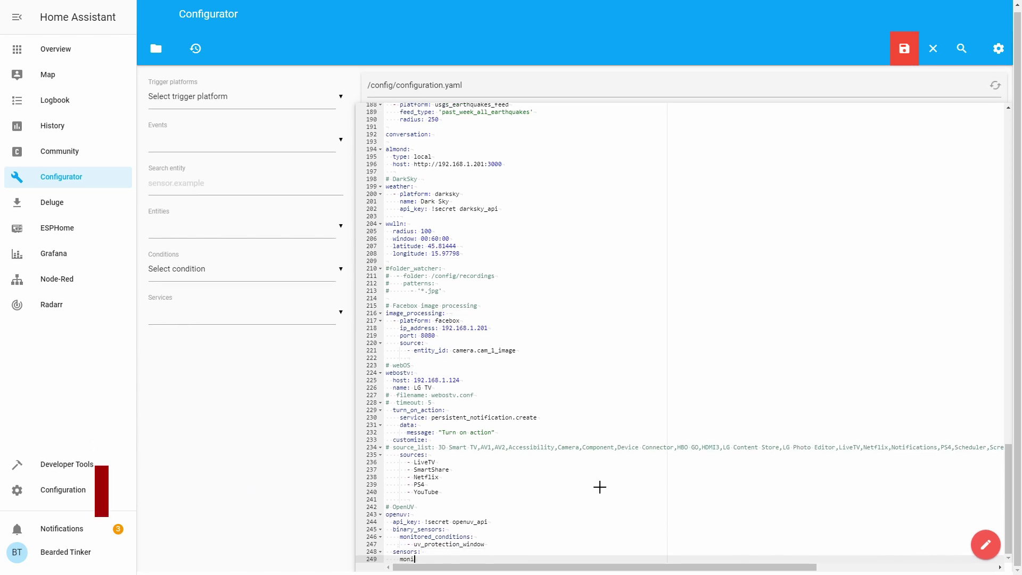
pyautogui.write('tored_conditions:')
pyautogui.press('Return')
pyautogui.write('-')
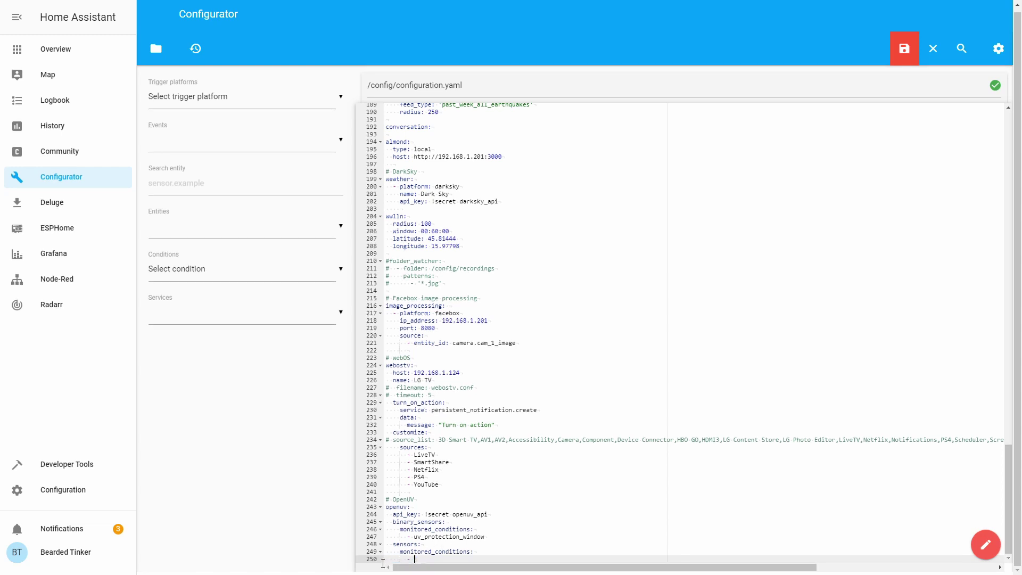
pyautogui.write('current_ozone_level       - current_uv_index       - current_uv_level       - max_uv_index       - safe_exposure_time_type_1       - safe_exposure_time_type_2       - safe_exposure_time_type_3       - safe_exposure_time_type_4       - safe_exposure_time_type_5       - safe_exposure_time_type_6')
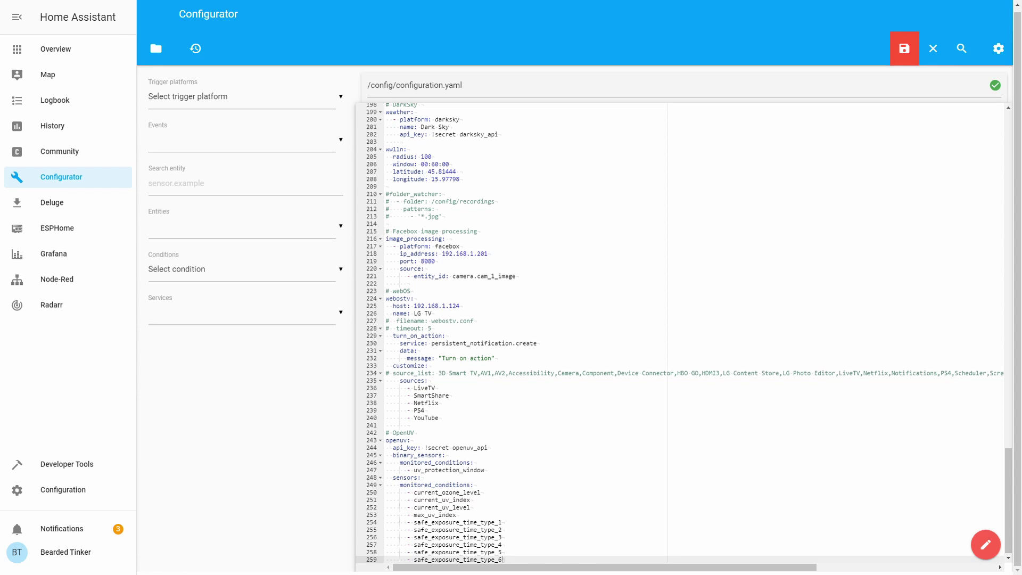
# - Save configuration.yaml with the completed OpenUV block
pyautogui.click(504, 434)
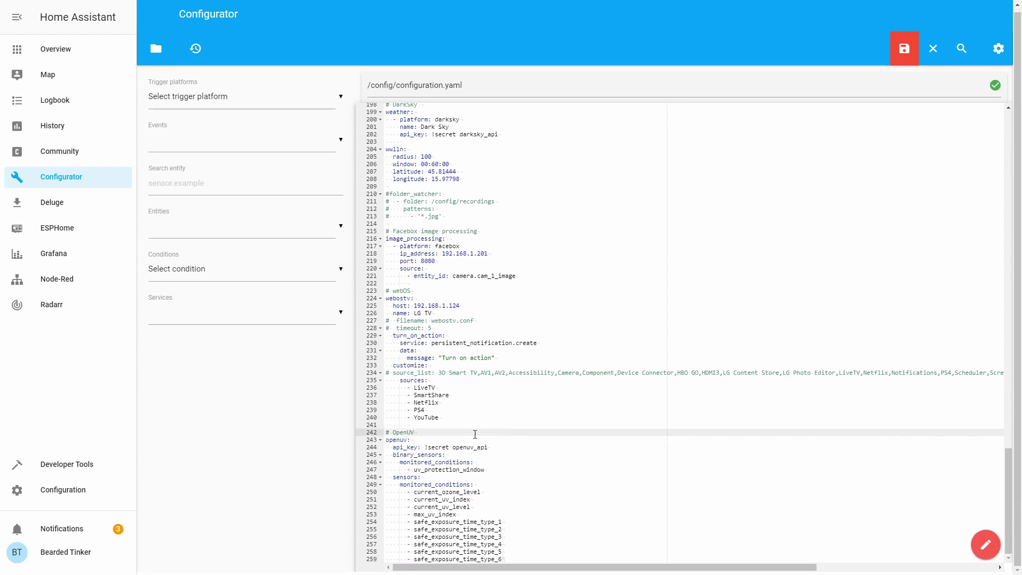
pyautogui.click(449, 477)
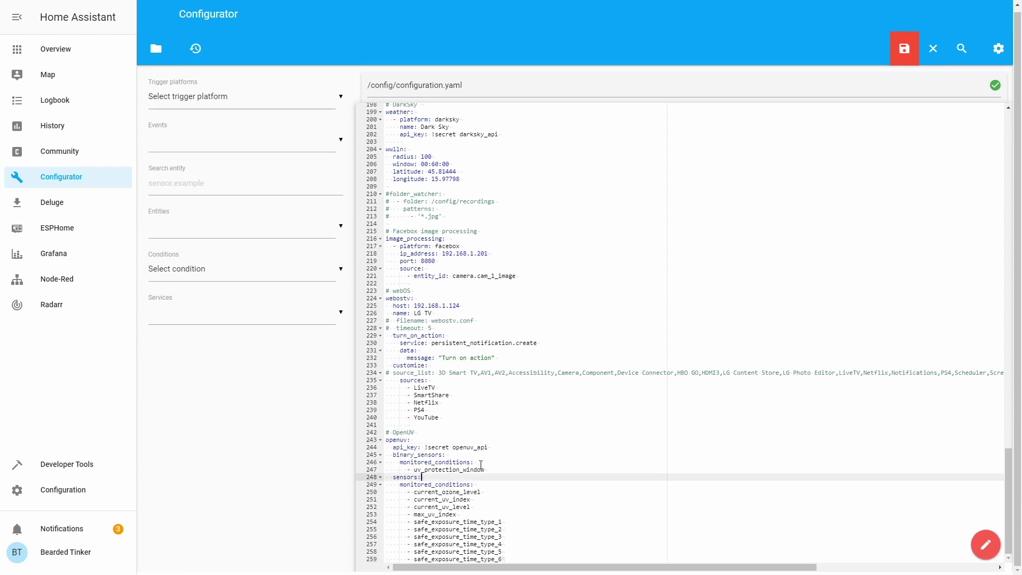
pyautogui.click(894, 56)
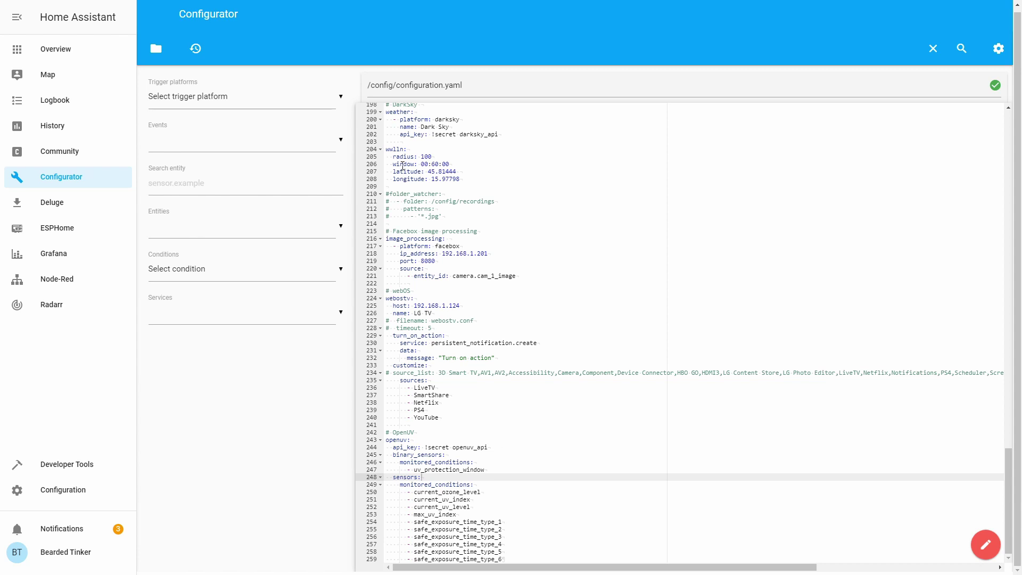
# - Run Check Config in Server Controls, then restart Home Assistant and confirm
pyautogui.click(72, 494)
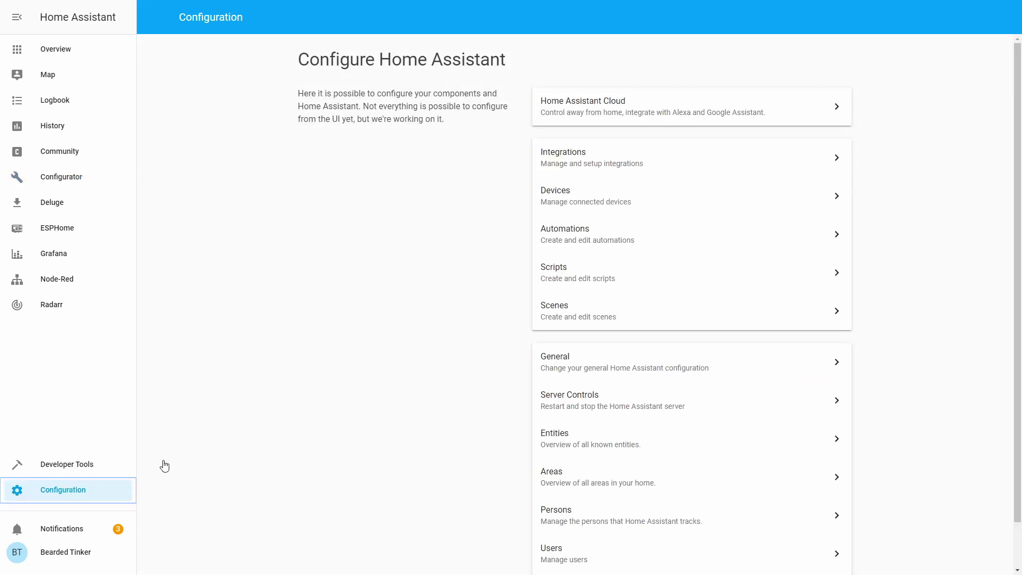
pyautogui.click(565, 413)
pyautogui.click(717, 182)
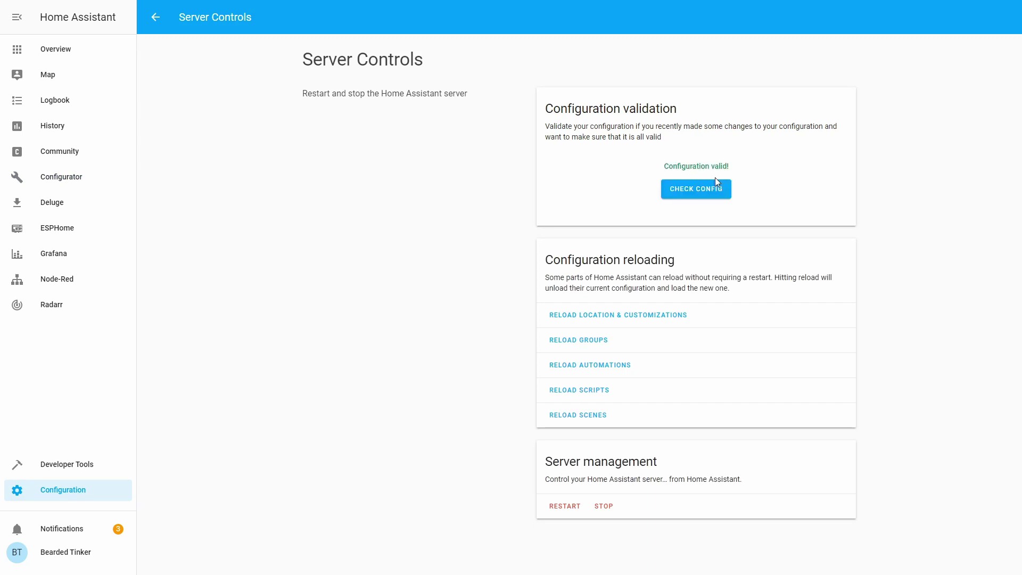
pyautogui.click(572, 508)
pyautogui.click(595, 319)
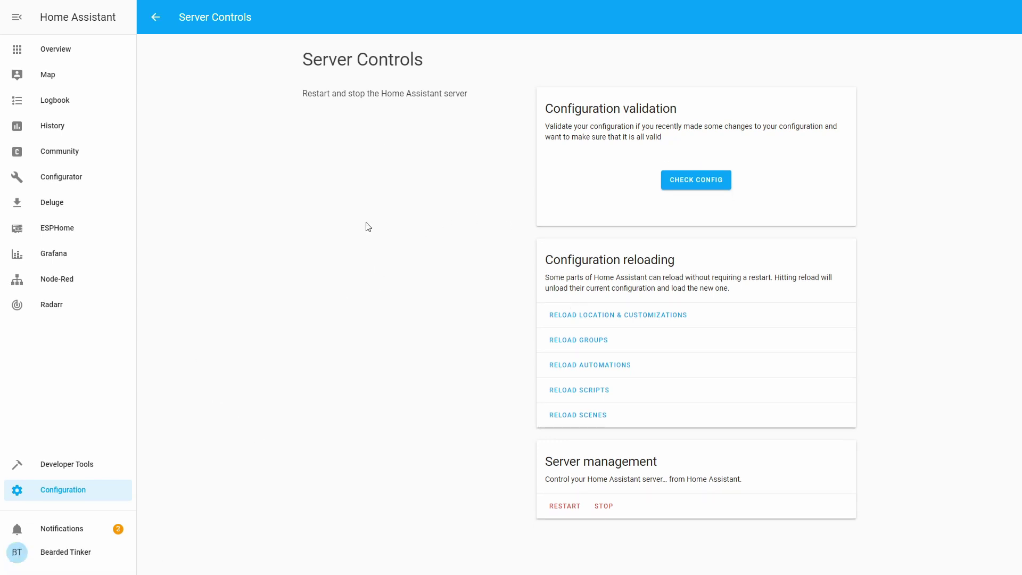
# - Put the Overview Weather view into Configure UI mode and start adding a card
pyautogui.click(67, 53)
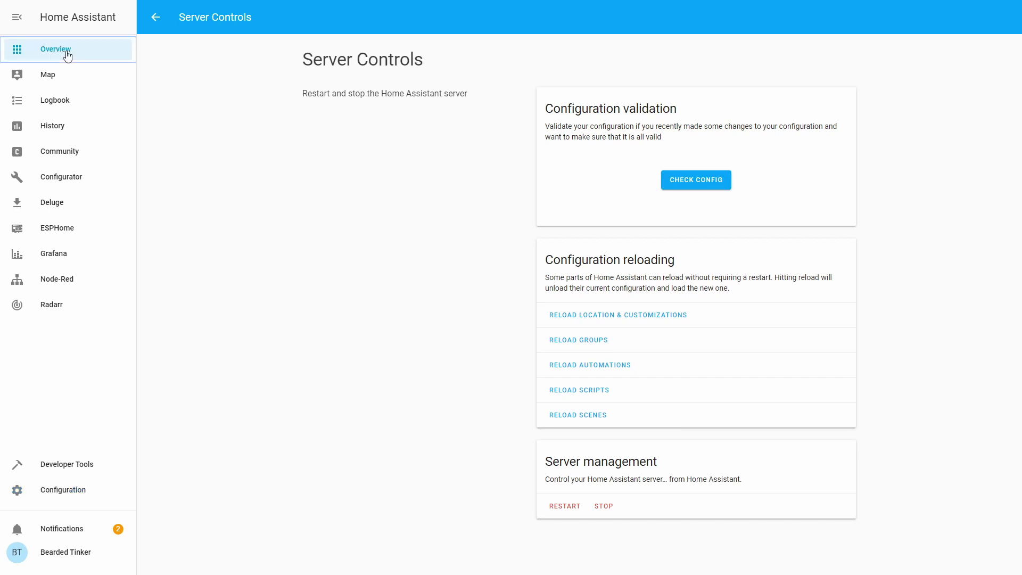
pyautogui.click(295, 46)
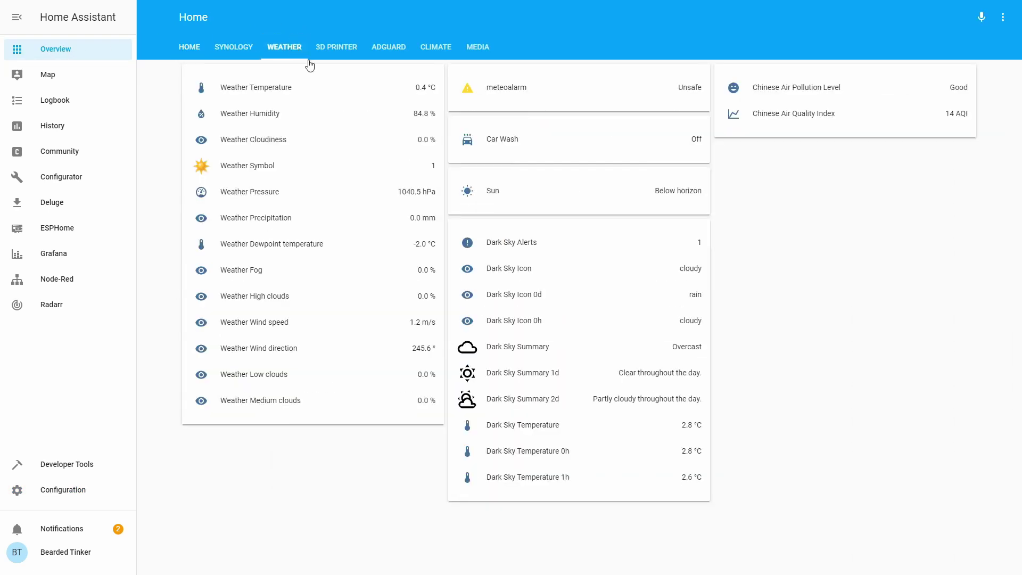
pyautogui.click(1004, 17)
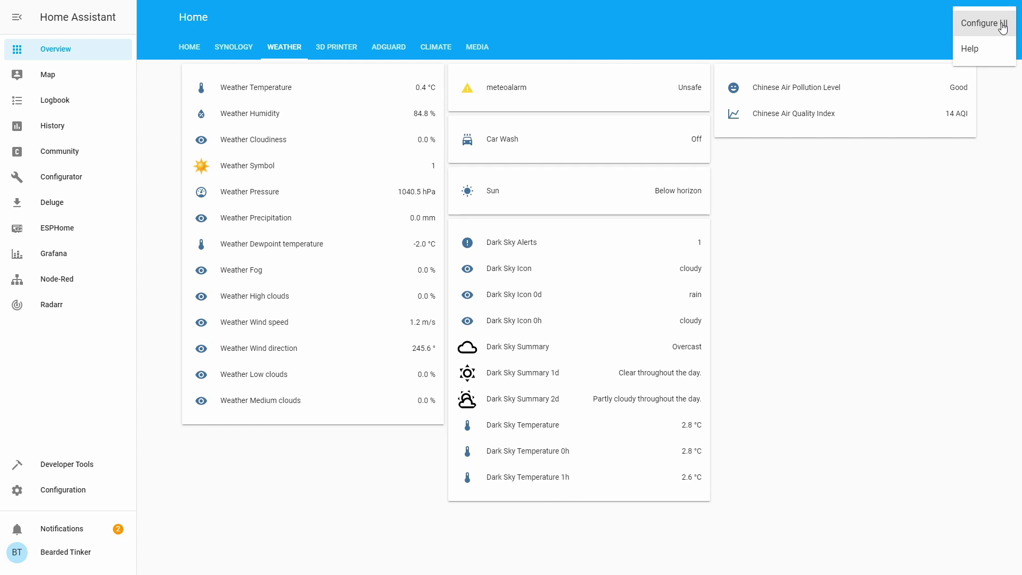
pyautogui.click(1002, 25)
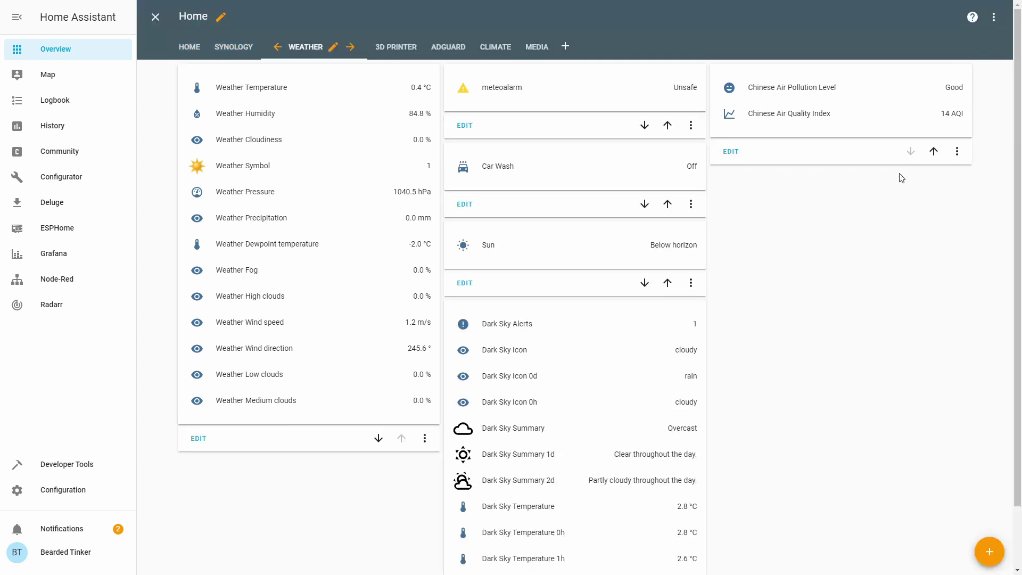
pyautogui.click(1000, 547)
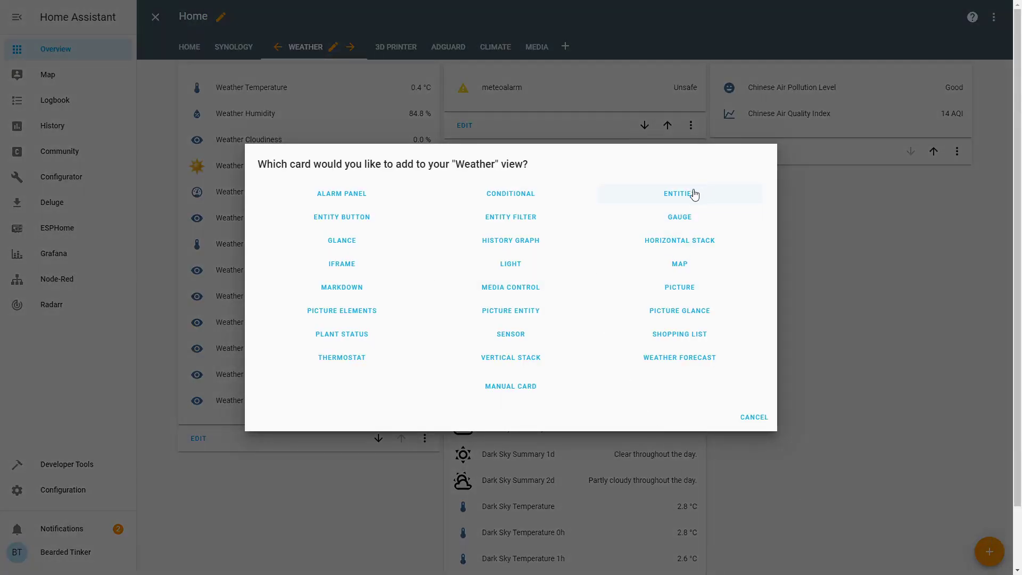
# - Choose an Entities card and set binary_sensor.protection_window as its first entity
pyautogui.click(691, 195)
pyautogui.click(384, 345)
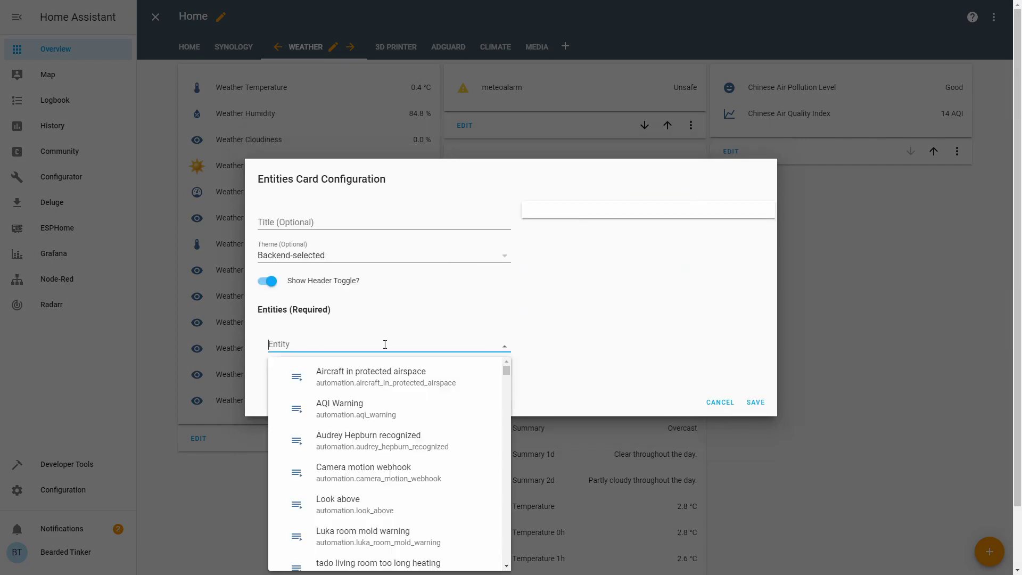
pyautogui.write('bina')
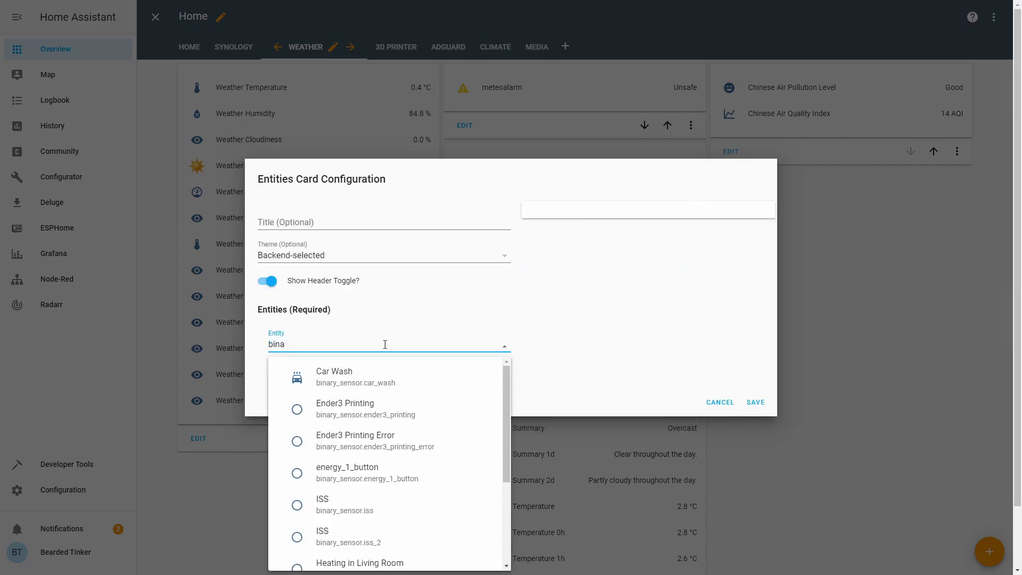
pyautogui.scroll(-3, 372, 400)
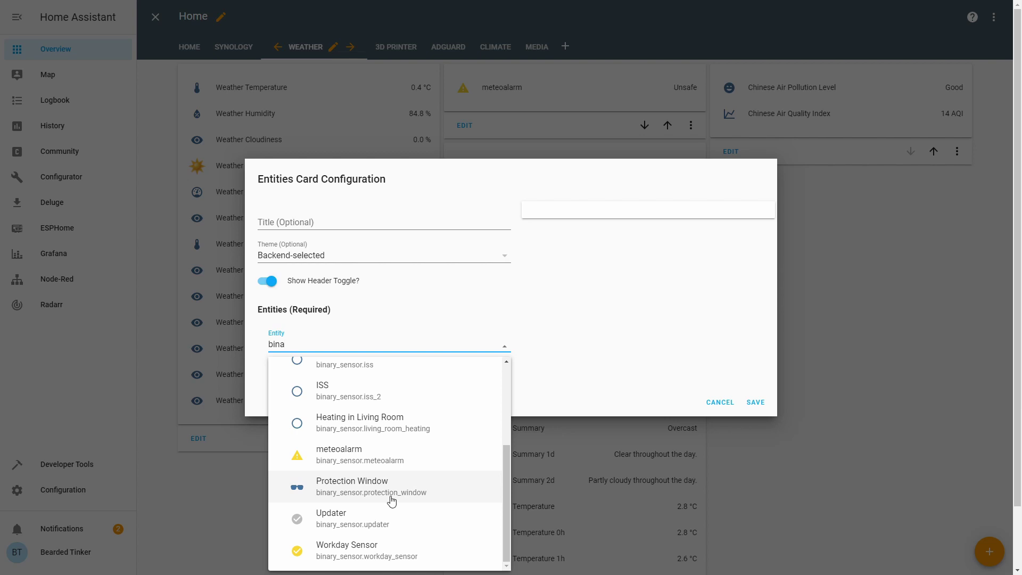
pyautogui.click(391, 500)
# - Add current_uv_index, current_uv_level and max_uv_index to the card by searching 'uv'
pyautogui.click(344, 355)
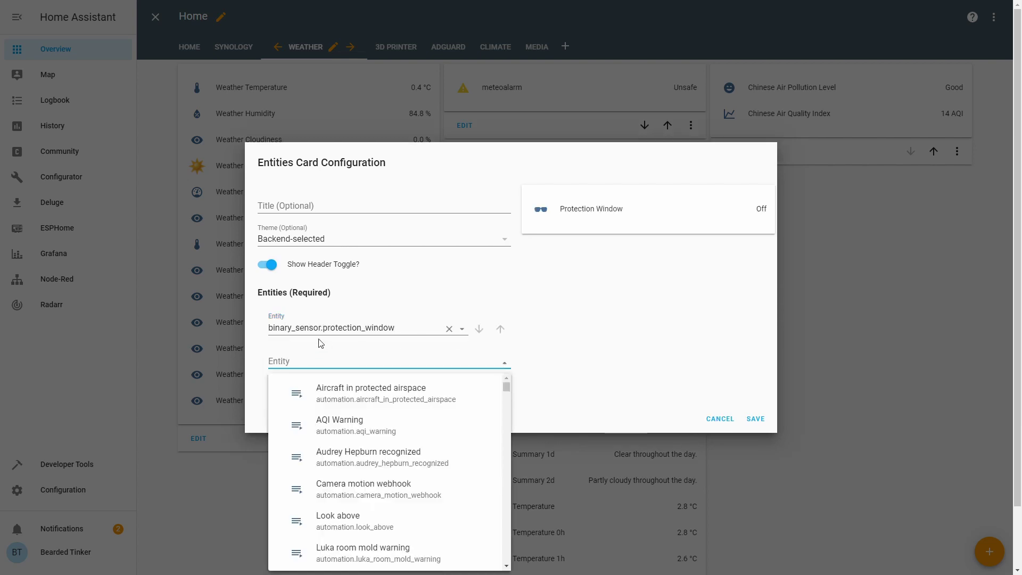
pyautogui.write('uv')
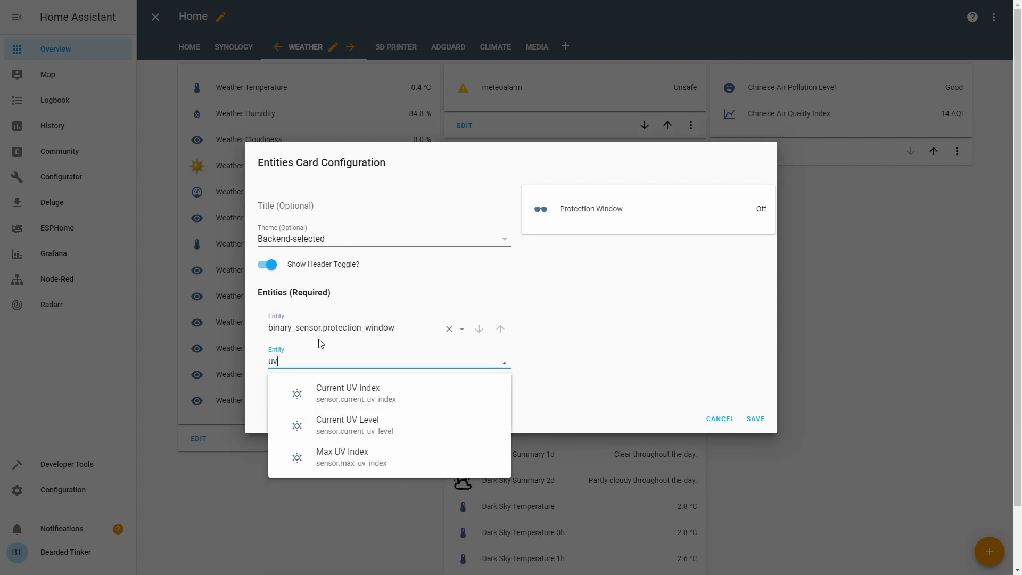
pyautogui.click(355, 397)
pyautogui.click(358, 376)
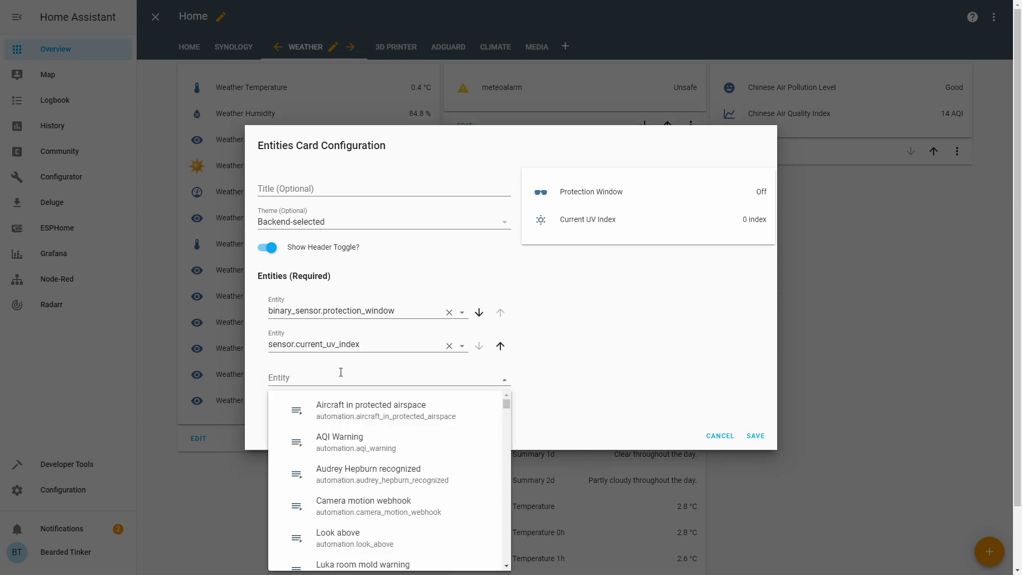
pyautogui.write('uv')
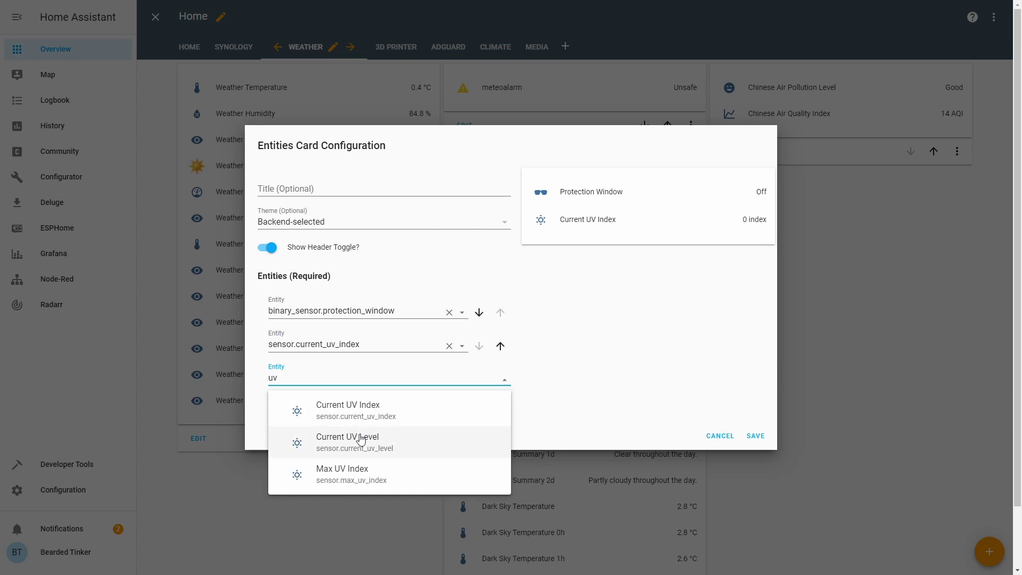
pyautogui.click(411, 448)
pyautogui.click(404, 396)
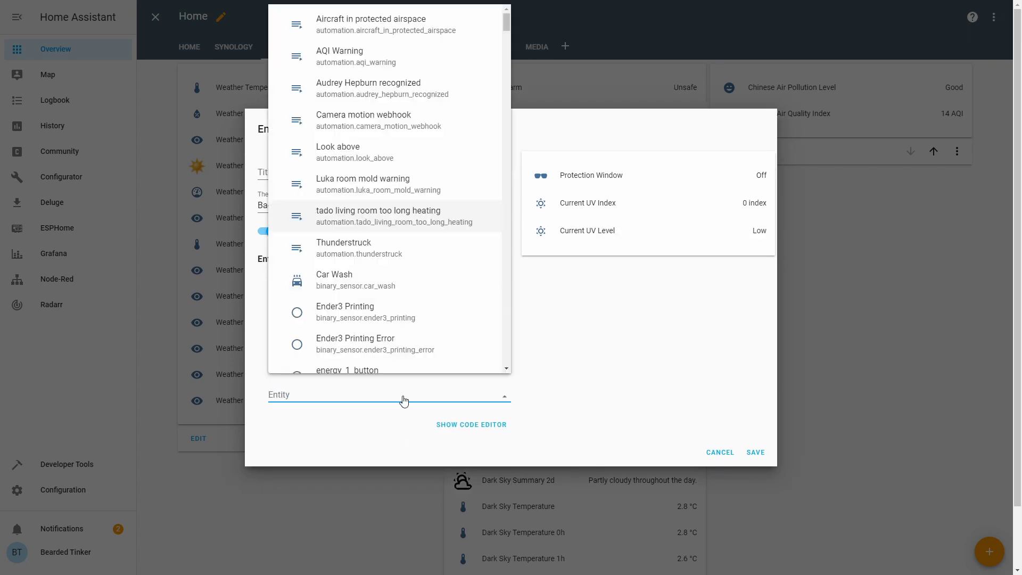
pyautogui.write('uv')
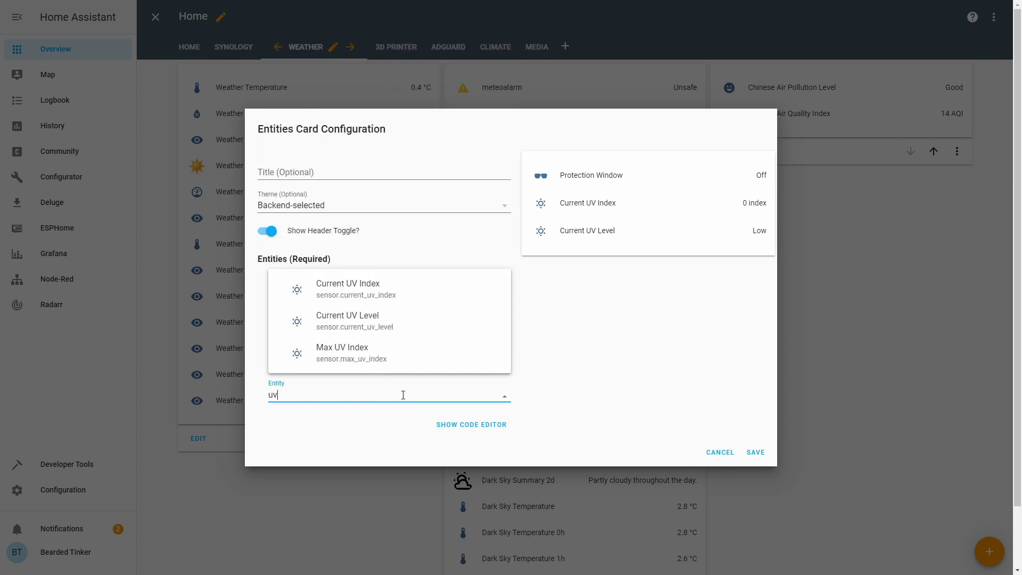
pyautogui.click(383, 353)
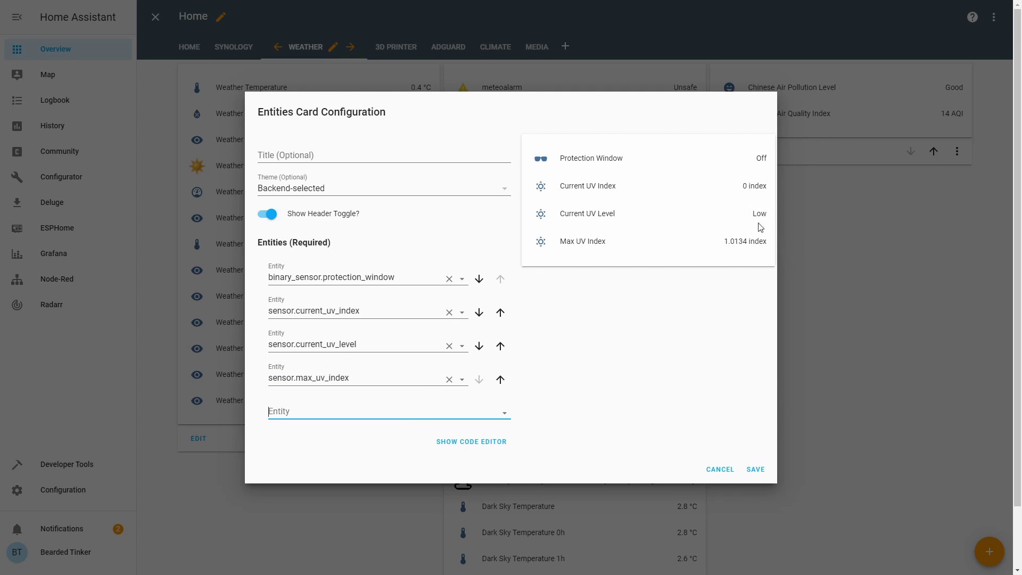
# - Add the Skin Type 1, 2 and 3 Safe Exposure Time entities to the card
pyautogui.click(356, 414)
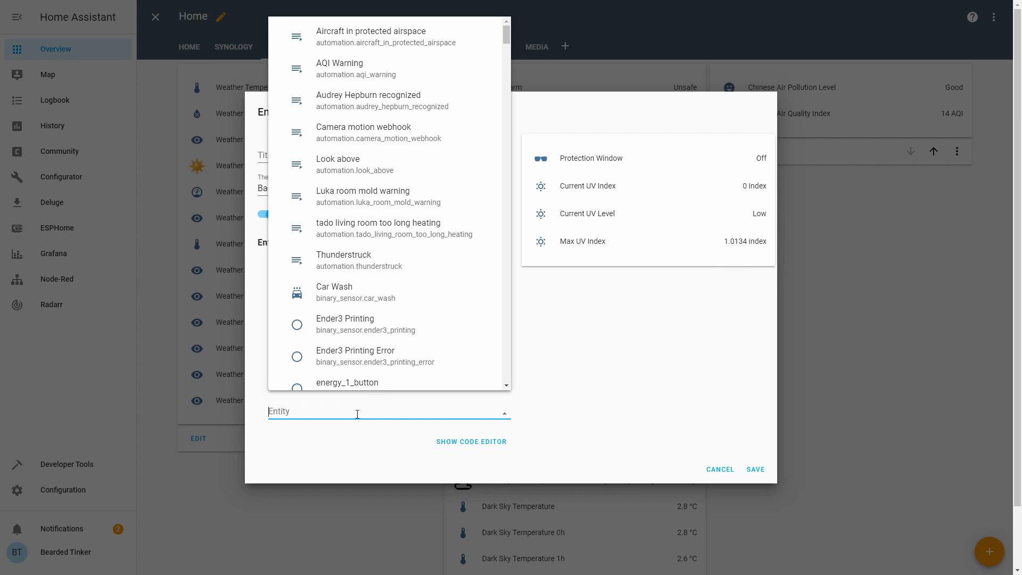
pyautogui.write('tx')
pyautogui.press('BackSpace')
pyautogui.write('y')
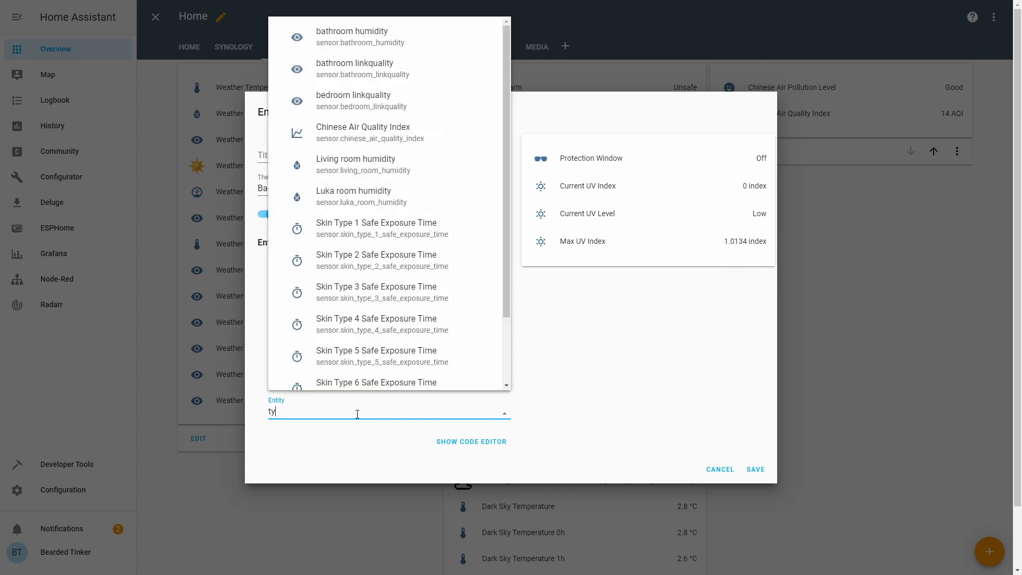
pyautogui.click(381, 233)
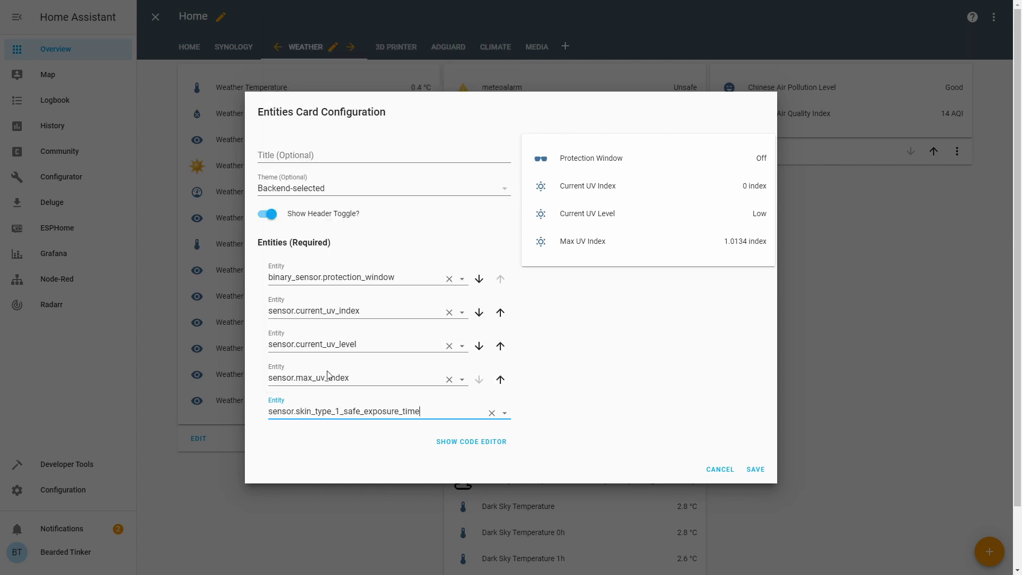
pyautogui.click(395, 424)
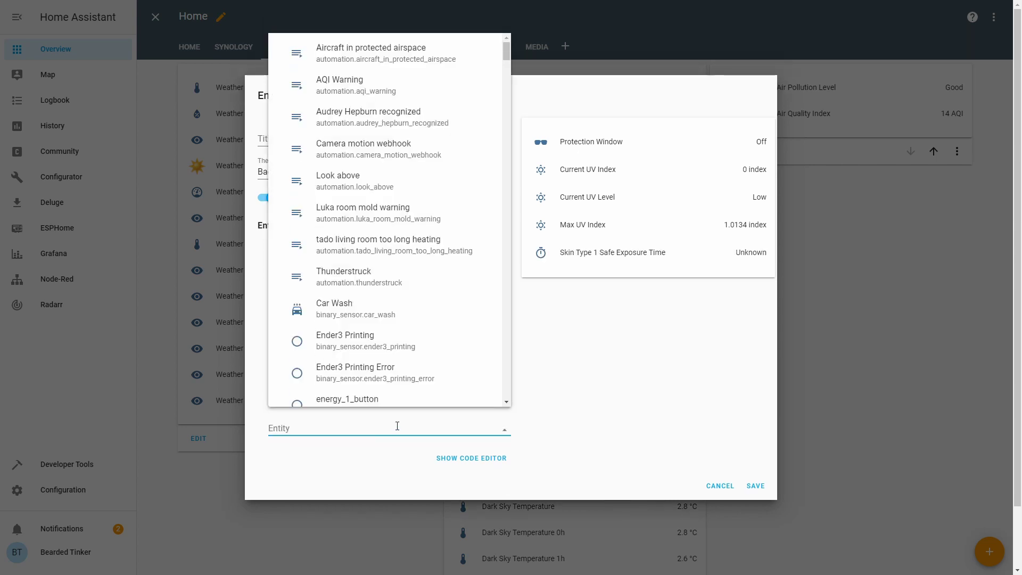
pyautogui.write('ski')
pyautogui.click(404, 259)
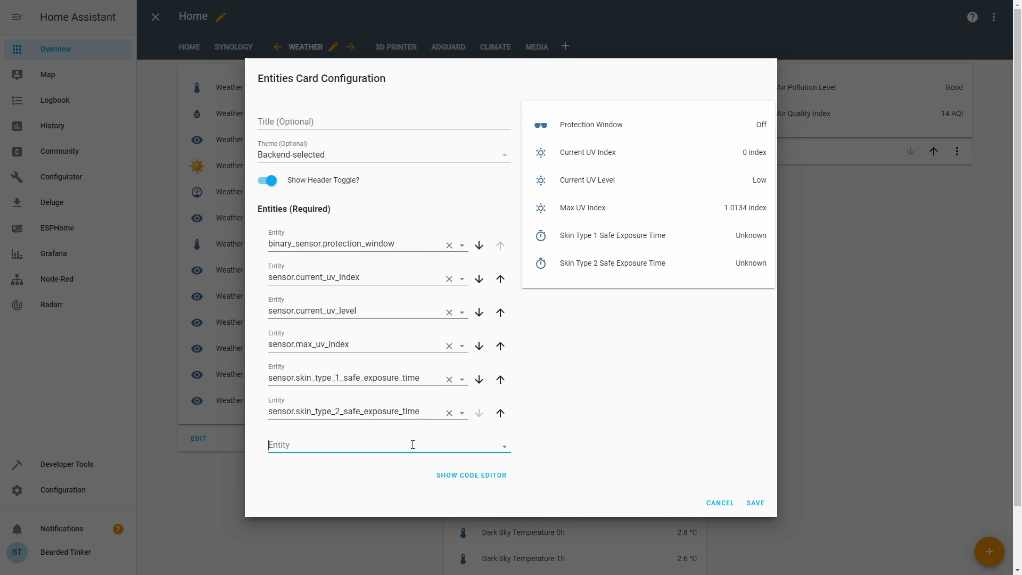
pyautogui.write('ski')
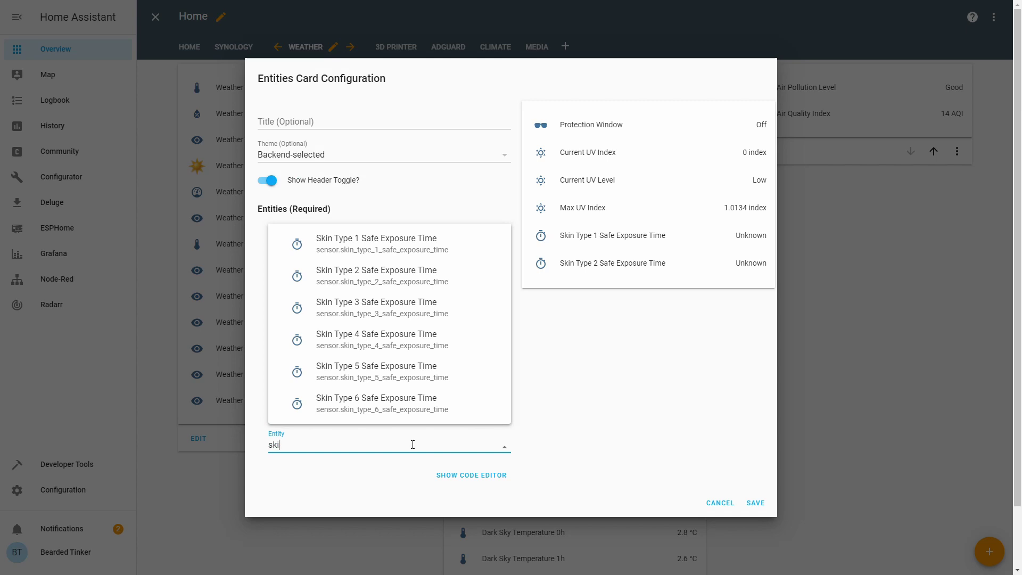
pyautogui.press('BackSpace')
pyautogui.write('in')
pyautogui.press('Down')
pyautogui.press('Down')
pyautogui.press('Down')
pyautogui.press('Return')
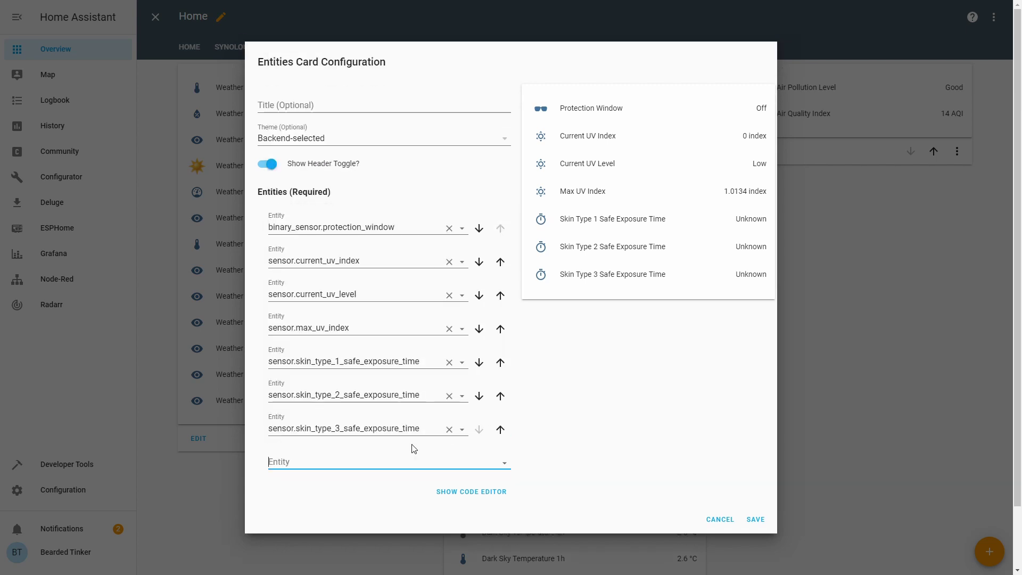
# - Add the Skin Type 4, 5 and 6 Safe Exposure Time entities to the card
pyautogui.write('ski')
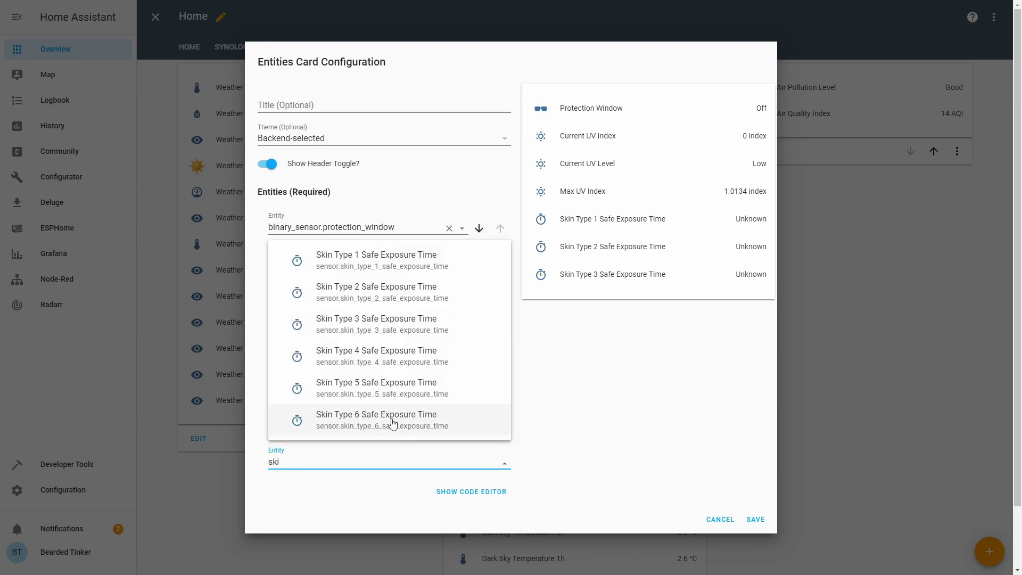
pyautogui.click(347, 358)
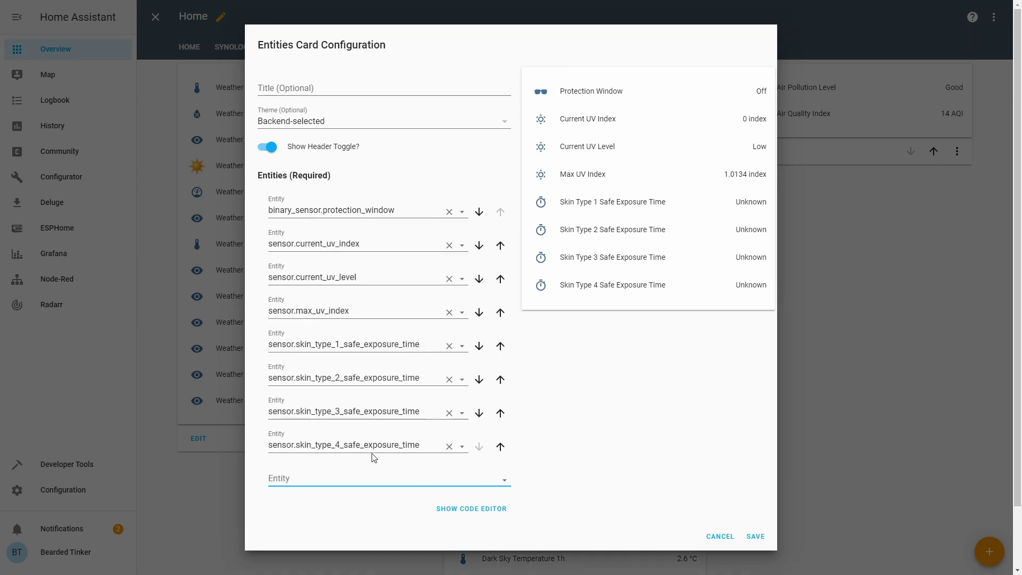
pyautogui.write('sk')
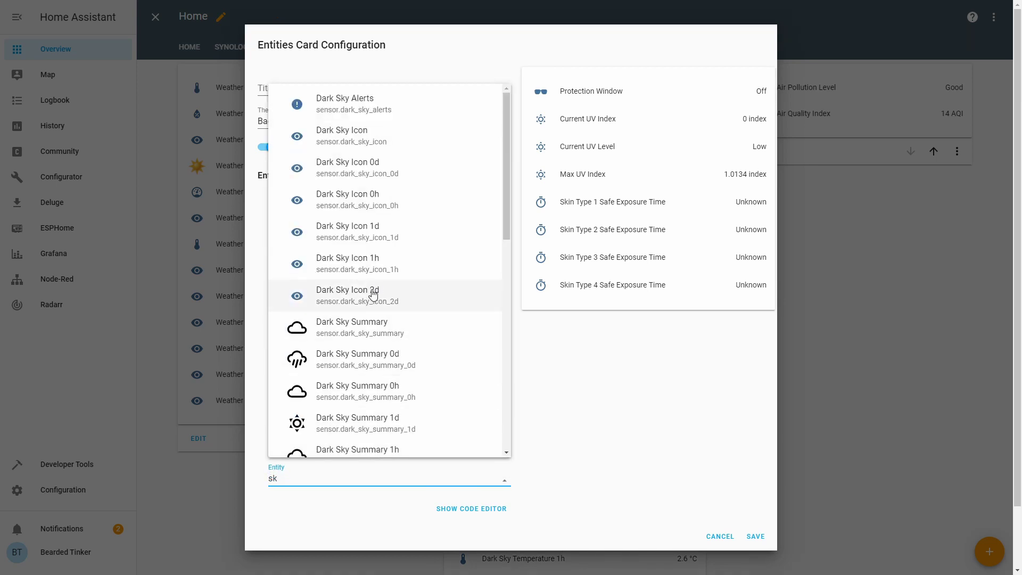
pyautogui.write('i')
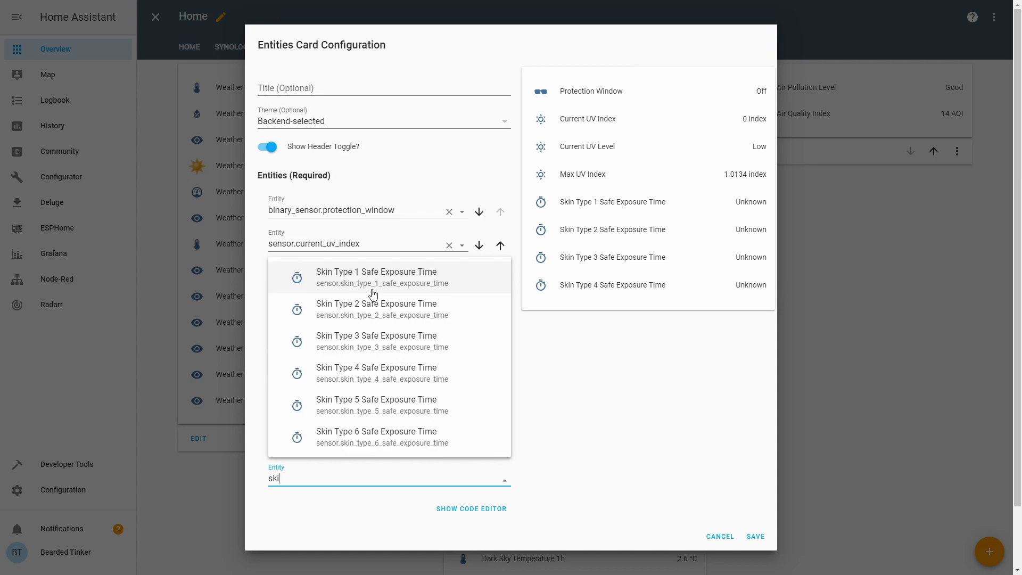
pyautogui.click(405, 402)
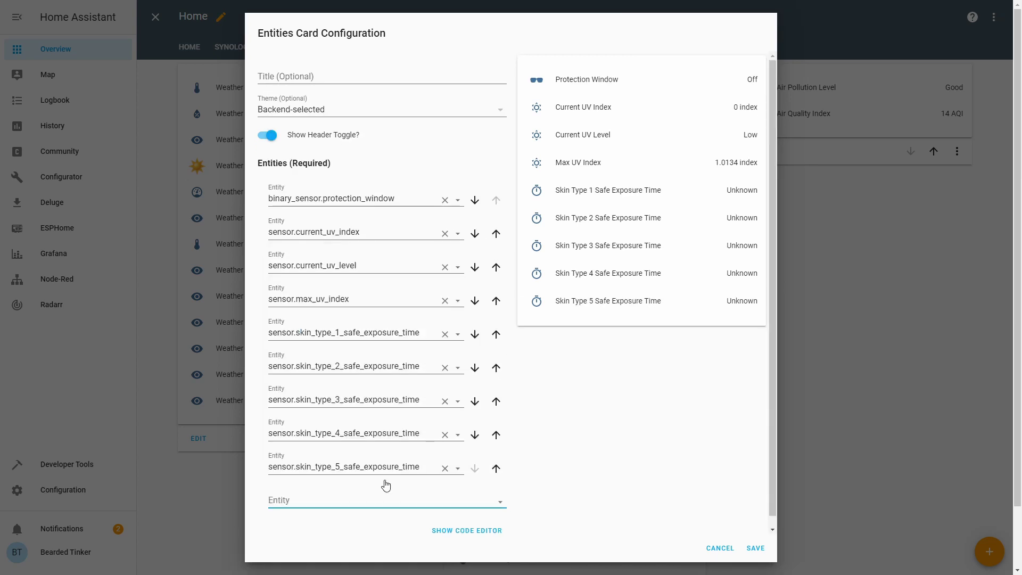
pyautogui.write('skin')
pyautogui.click(396, 453)
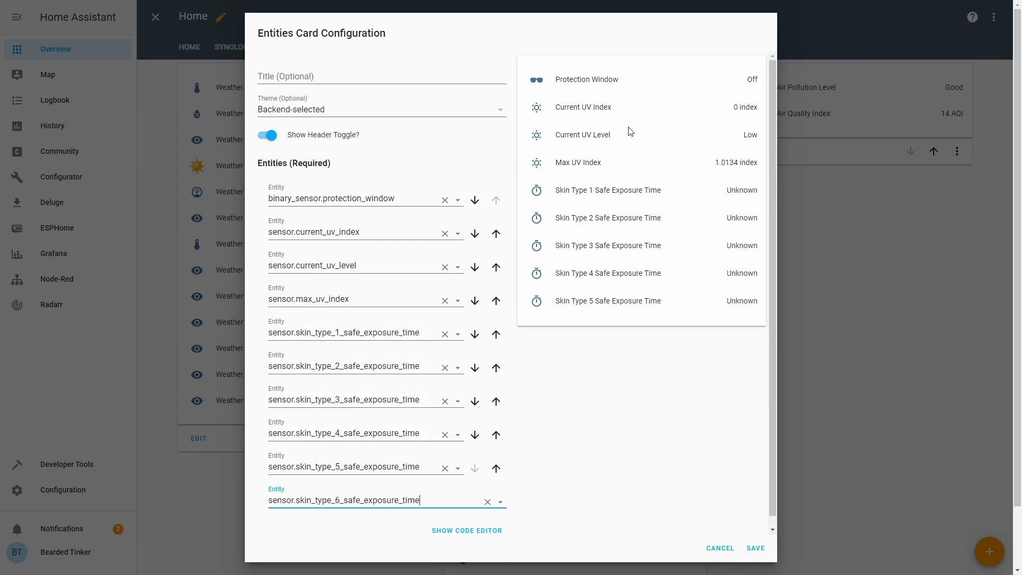
# - Add Current Ozone Level as another entity on the card
pyautogui.click(377, 515)
pyautogui.click(374, 519)
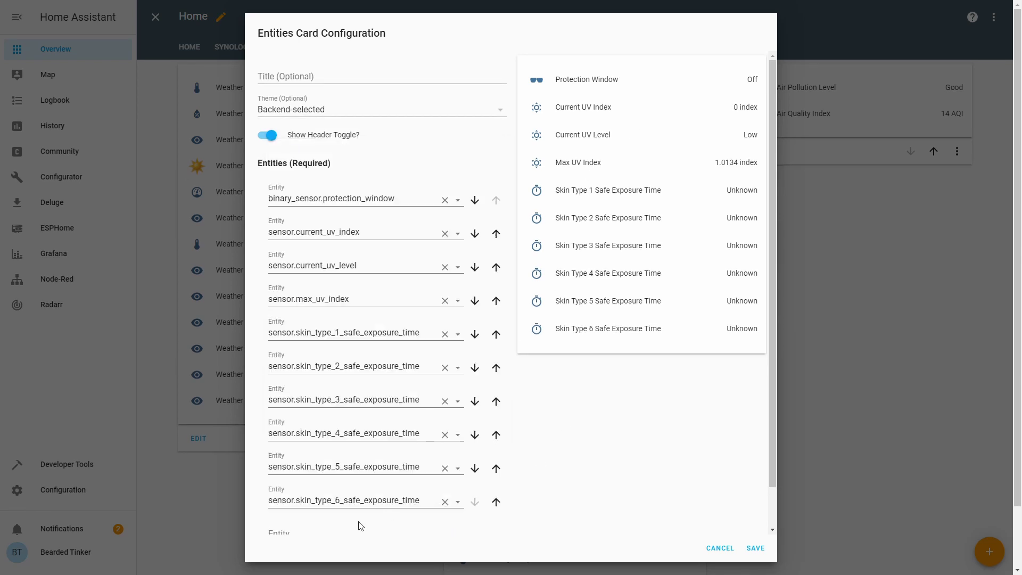
pyautogui.click(354, 523)
pyautogui.write('oiz')
pyautogui.press('BackSpace')
pyautogui.press('BackSpace')
pyautogui.write('z')
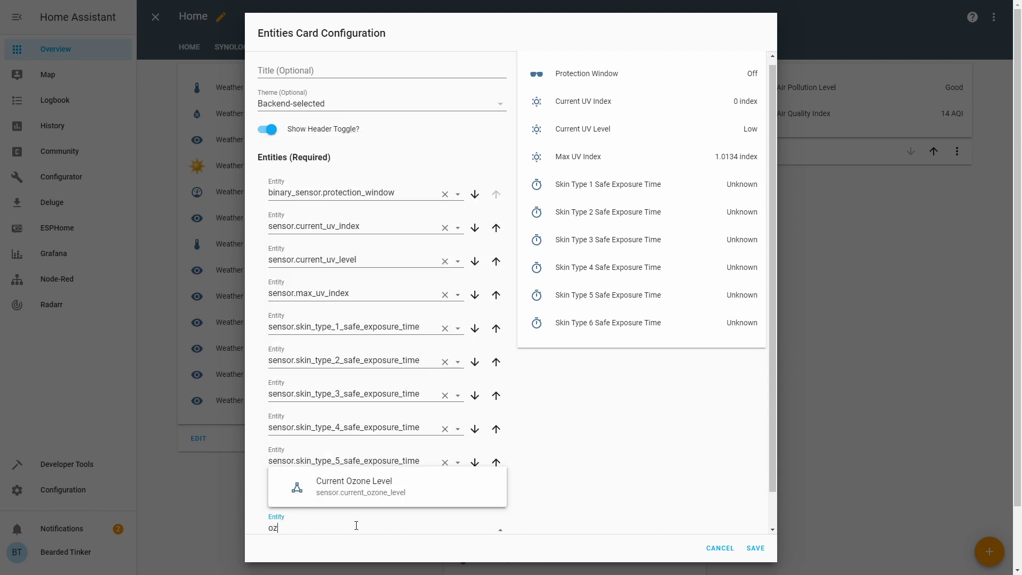
pyautogui.click(384, 479)
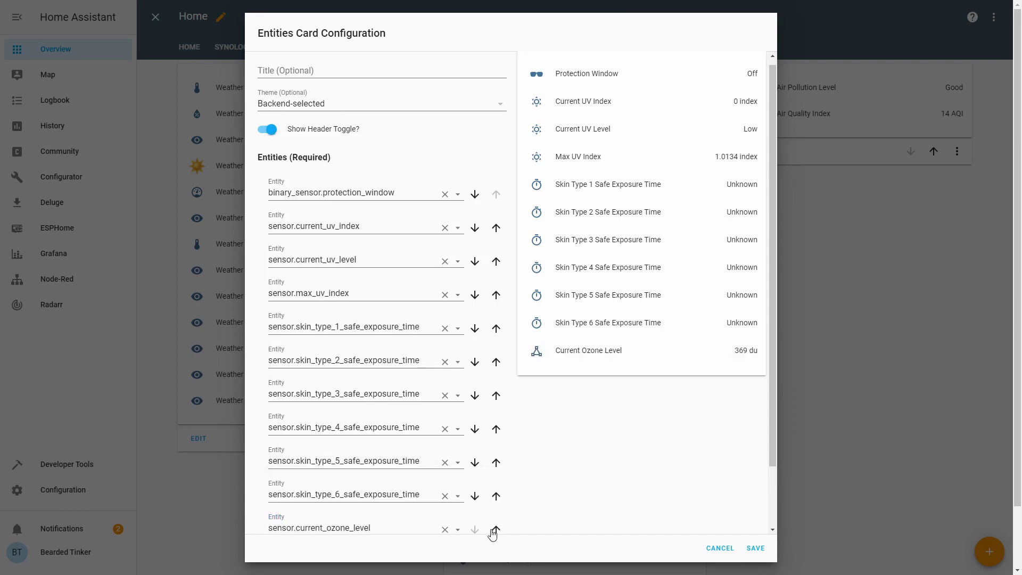
# - Move Current Ozone Level up six places, just above Skin Type 1
pyautogui.click(496, 528)
pyautogui.click(496, 495)
pyautogui.click(496, 462)
pyautogui.click(496, 428)
pyautogui.click(496, 395)
pyautogui.click(496, 362)
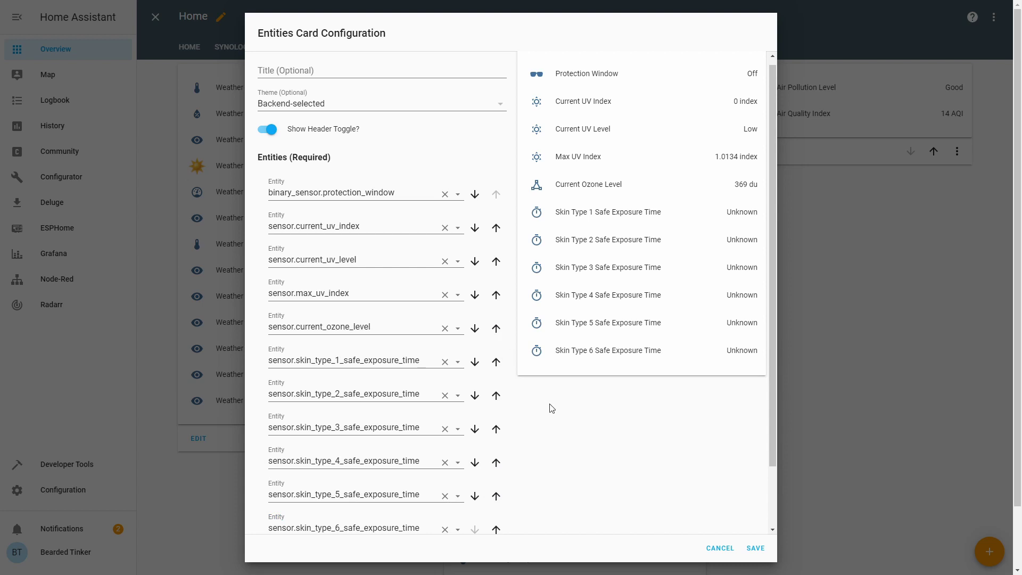
# - Save the OpenUV entities card, exit dashboard edit mode, and briefly view the Protection Window details
pyautogui.click(758, 548)
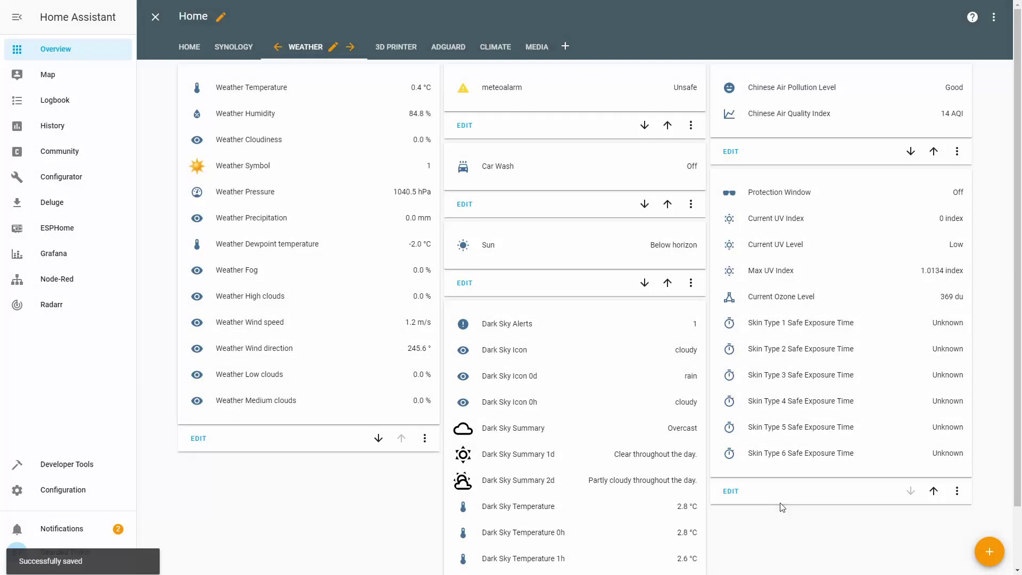
pyautogui.click(155, 18)
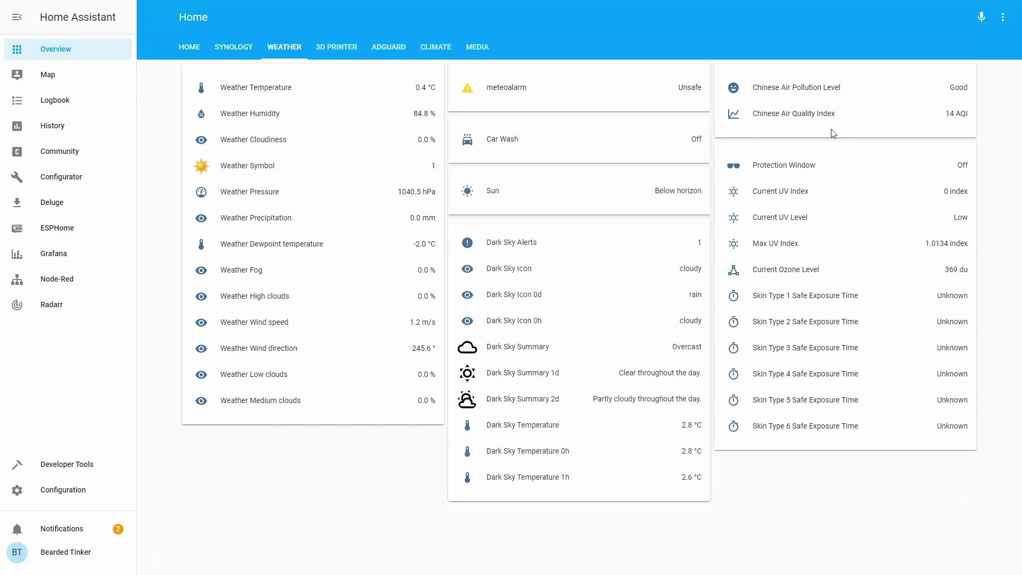
pyautogui.click(794, 174)
pyautogui.click(432, 238)
# - Start a new blank automation from Configuration > Automations, skipping the setup prompt
pyautogui.click(87, 490)
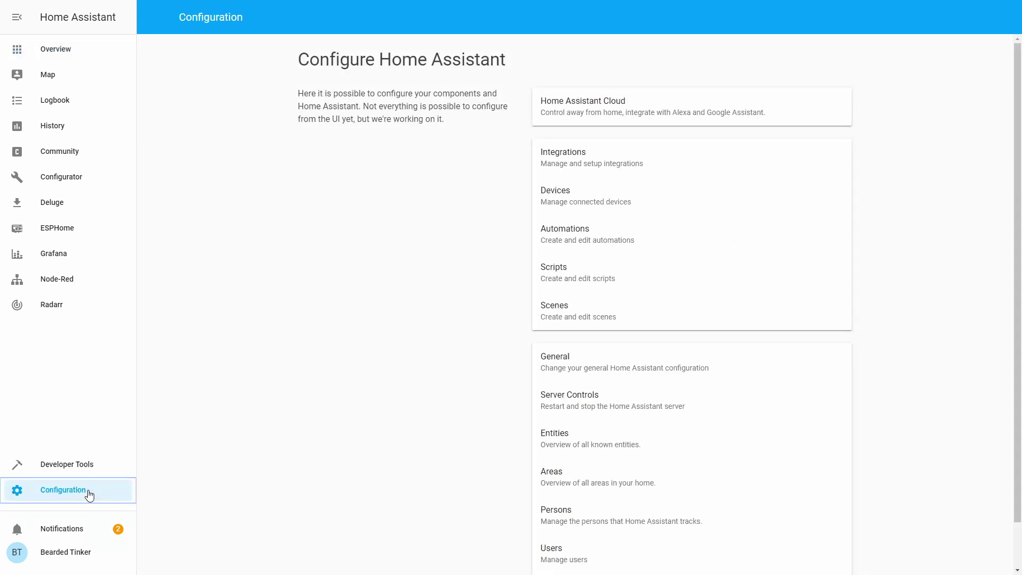
pyautogui.click(567, 241)
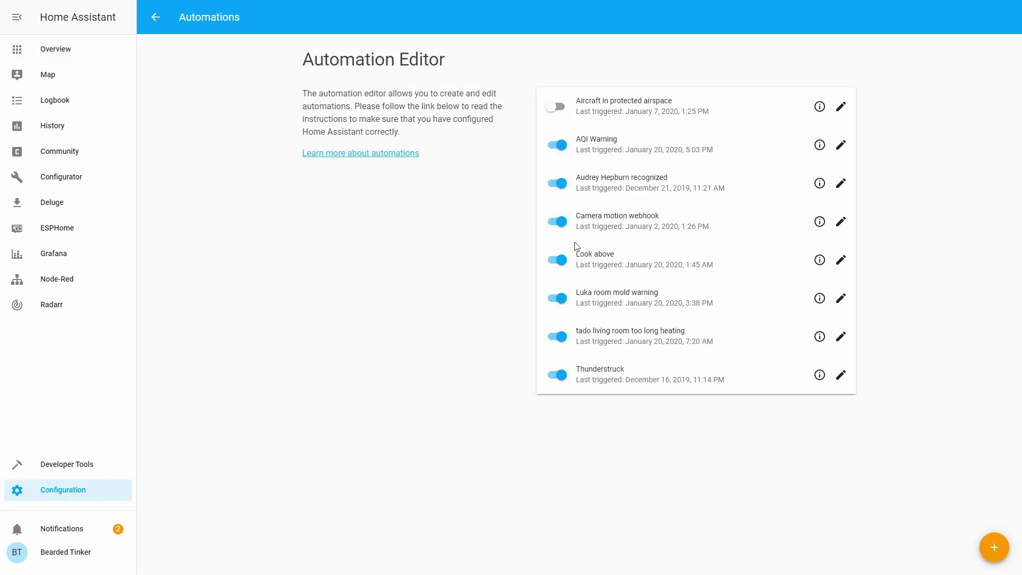
pyautogui.click(993, 550)
pyautogui.click(396, 384)
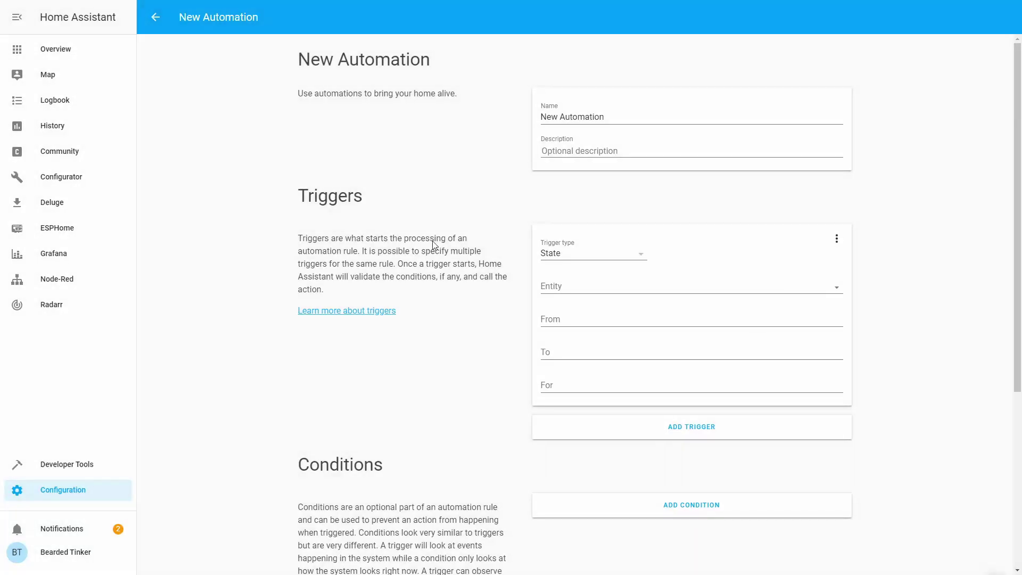
# - Rename the automation to 'Update OpenUV'
pyautogui.click(606, 116)
pyautogui.moveTo(606, 116); pyautogui.dragTo(529, 126)
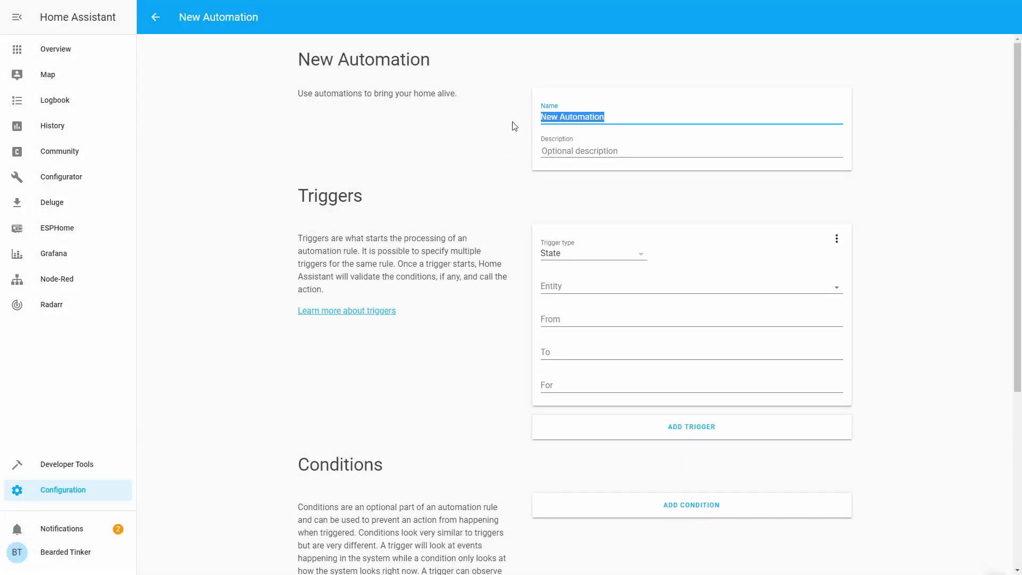
pyautogui.write('Update O')
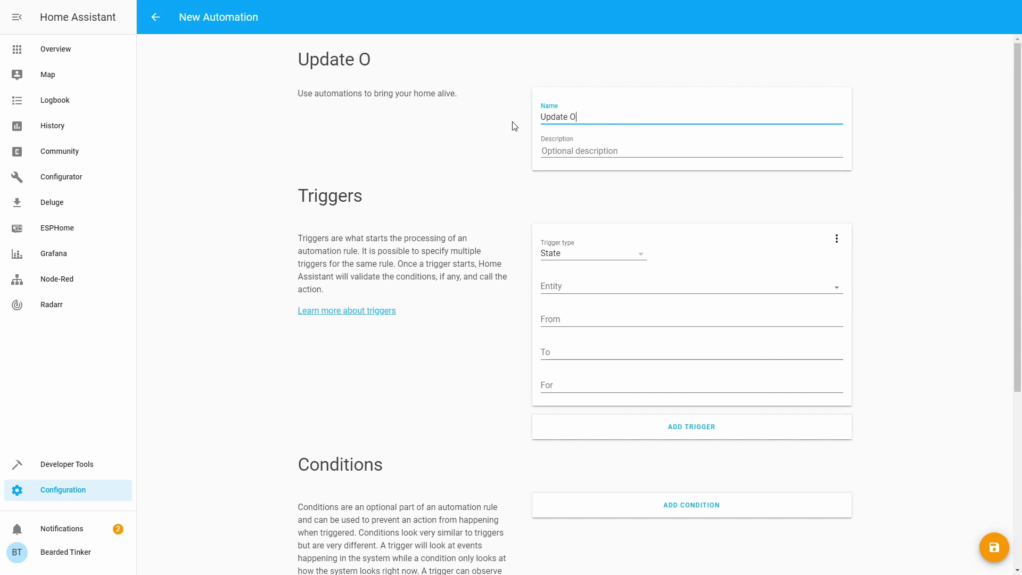
pyautogui.write('penUV')
pyautogui.press('Tab')
pyautogui.press('Tab')
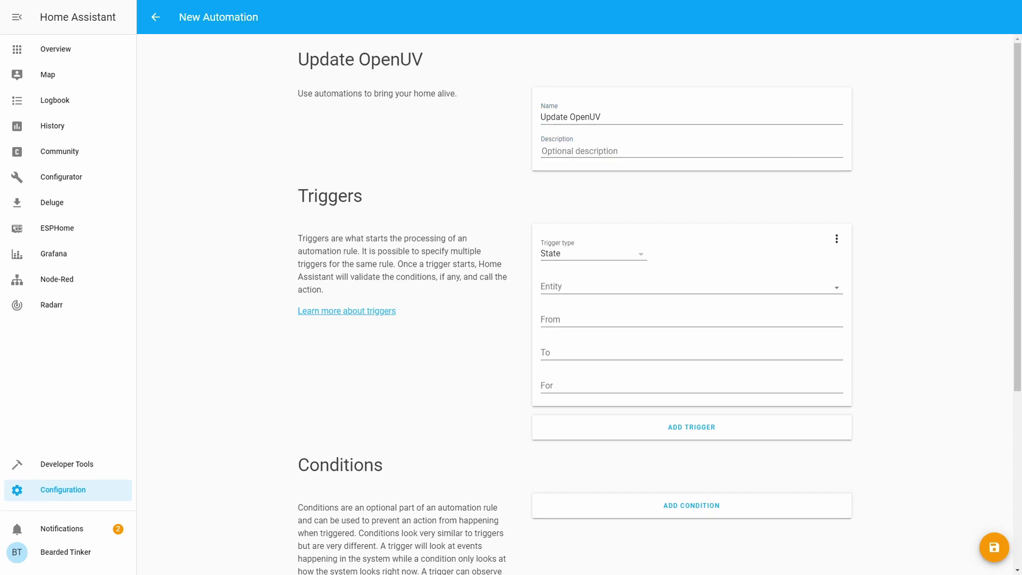
# - Give the automation a Time Pattern trigger with Minutes 30 and add a condition
pyautogui.click(620, 253)
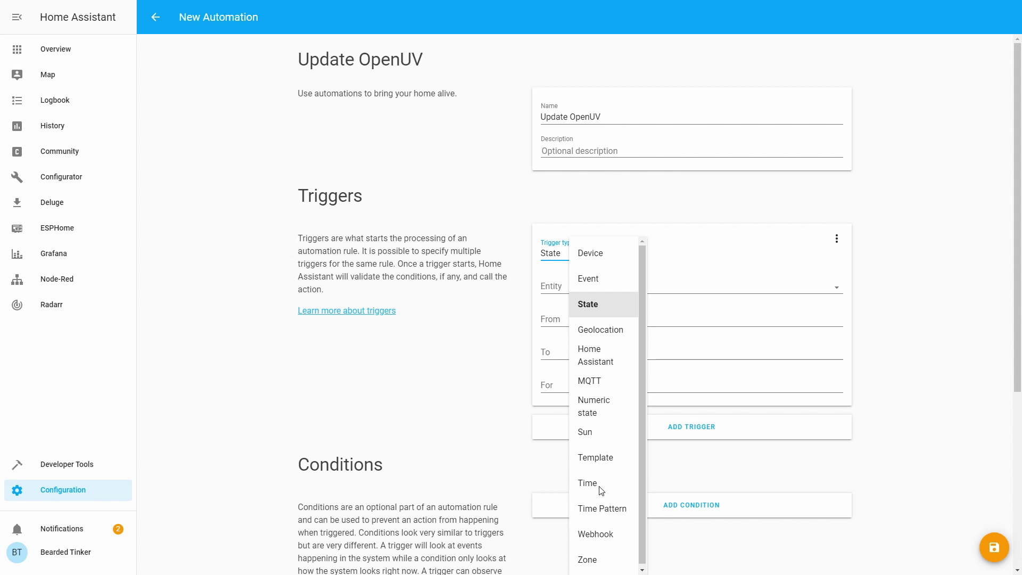
pyautogui.click(601, 508)
pyautogui.press('Tab')
pyautogui.press('Tab')
pyautogui.write('30')
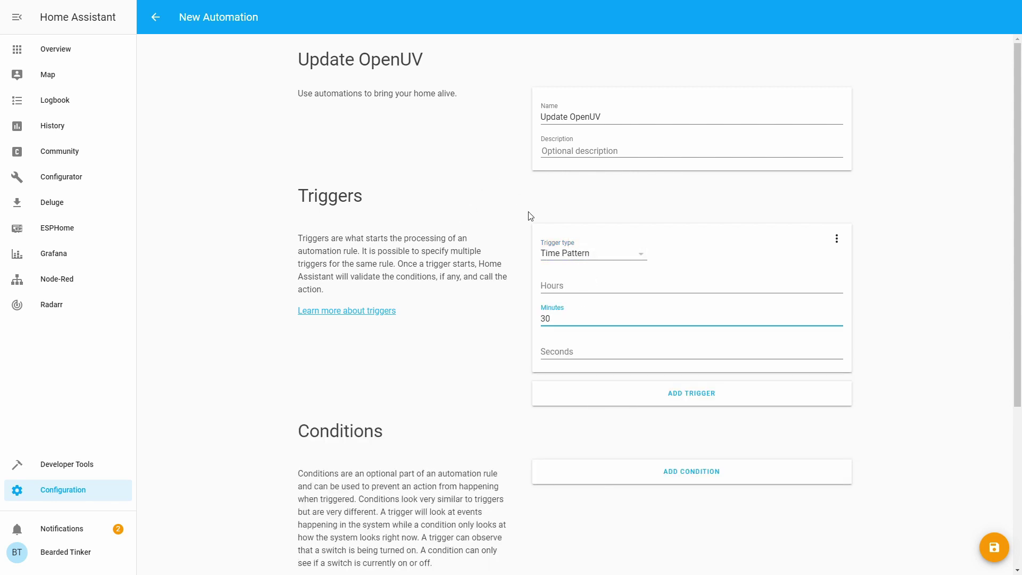
pyautogui.scroll(-5, 510, 239)
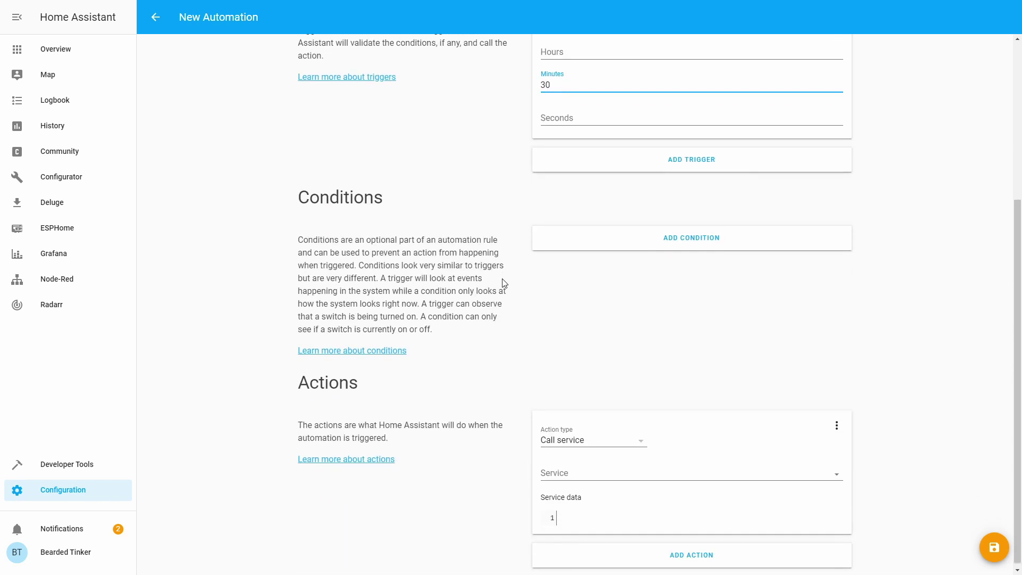
pyautogui.click(555, 242)
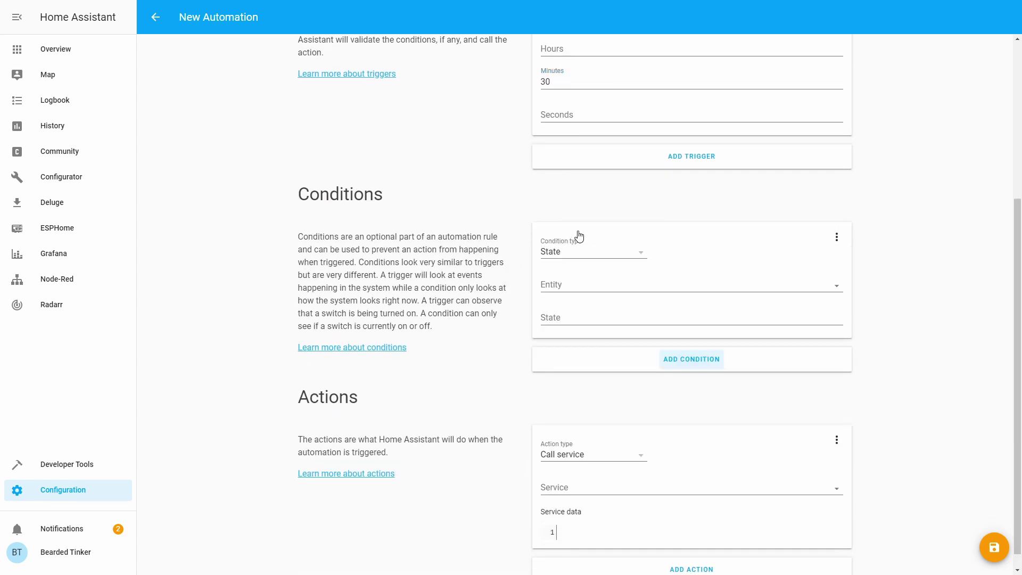
pyautogui.click(299, 210)
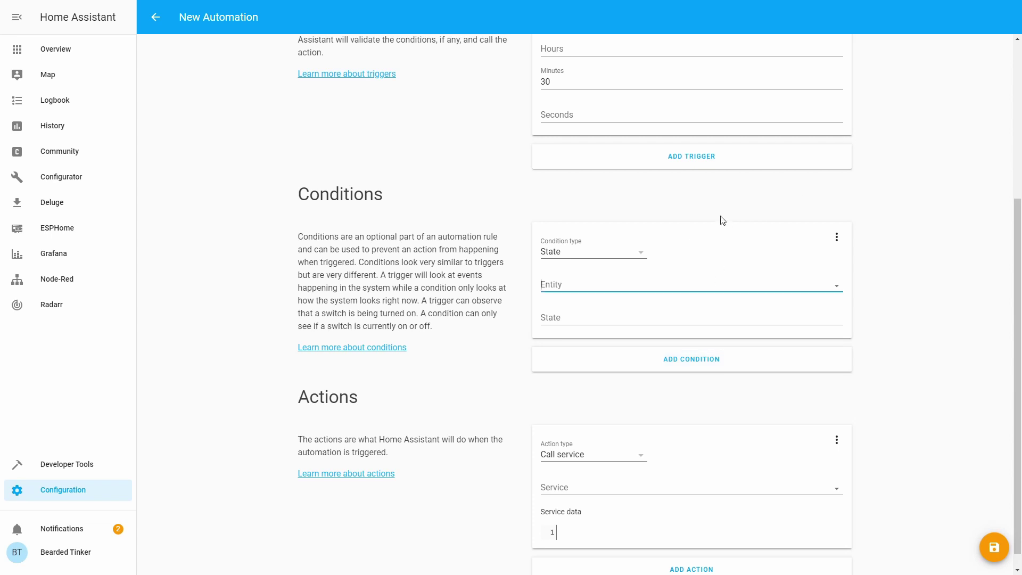
# - Make the condition a Sun condition requiring after sunrise and before sunset
pyautogui.click(640, 256)
pyautogui.click(612, 380)
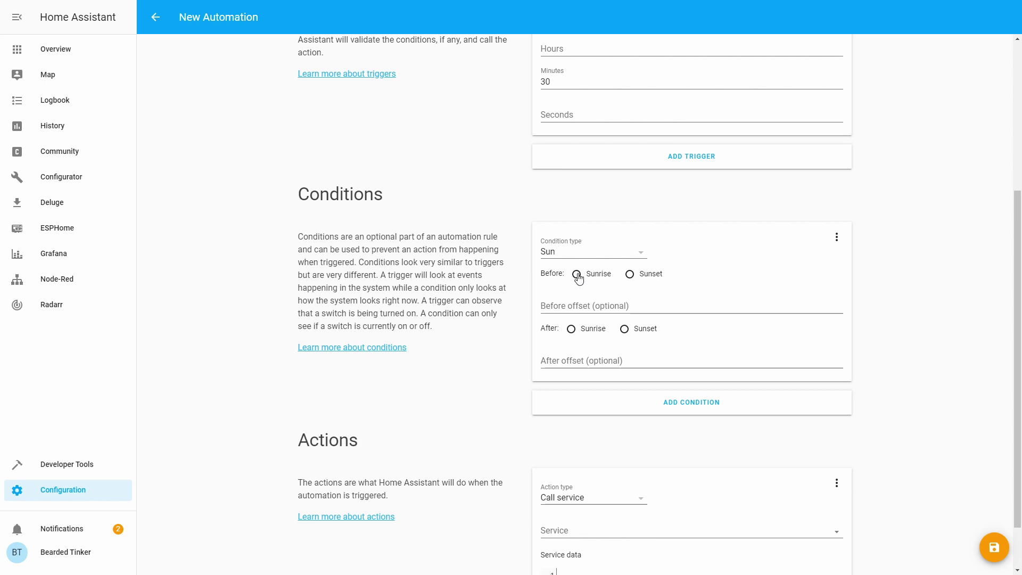
pyautogui.click(630, 274)
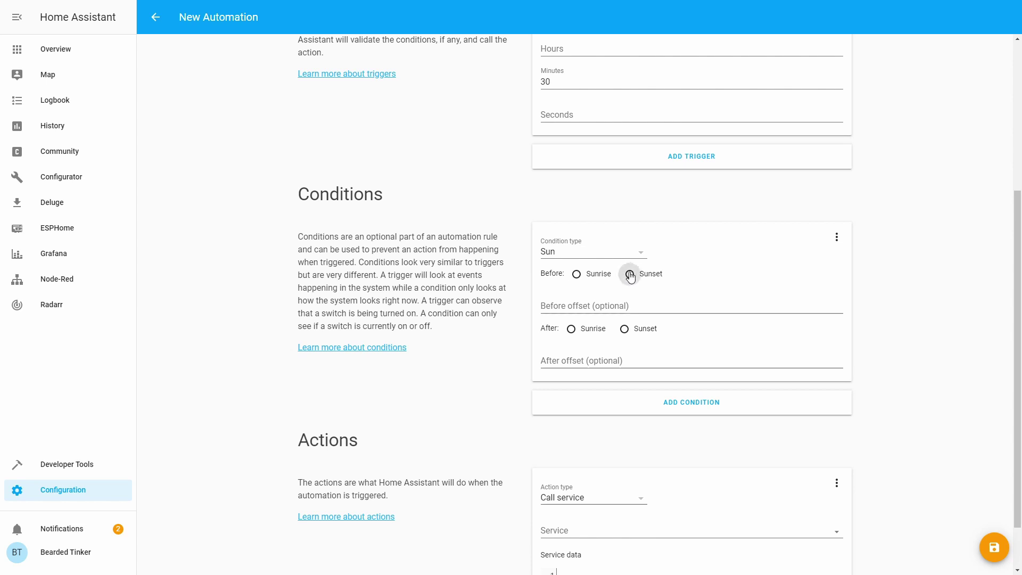
pyautogui.click(571, 330)
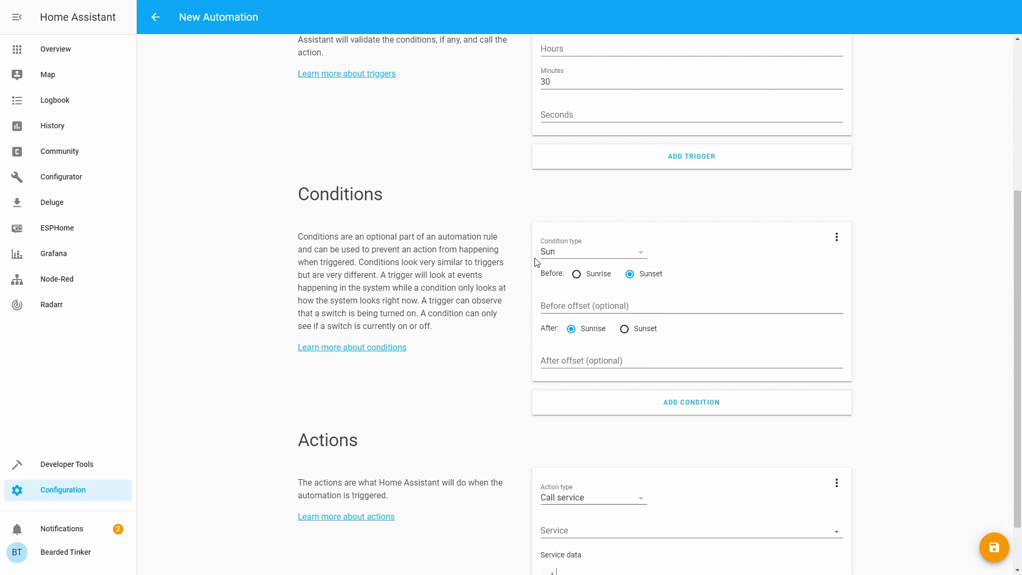
pyautogui.scroll(2, 577, 192)
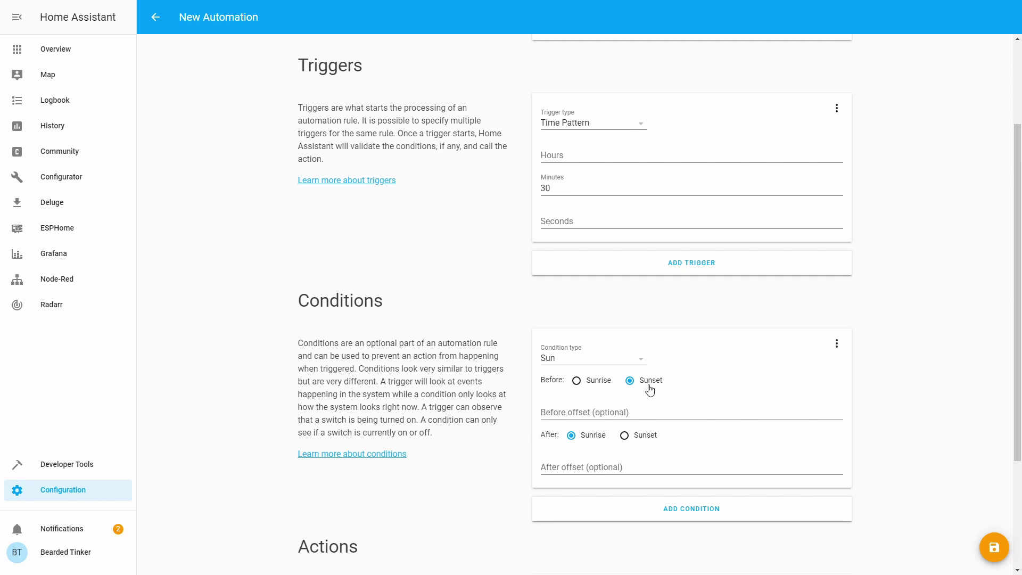
# - Set the action to call the openuv.update_data service and save the automation
pyautogui.scroll(-3, 648, 386)
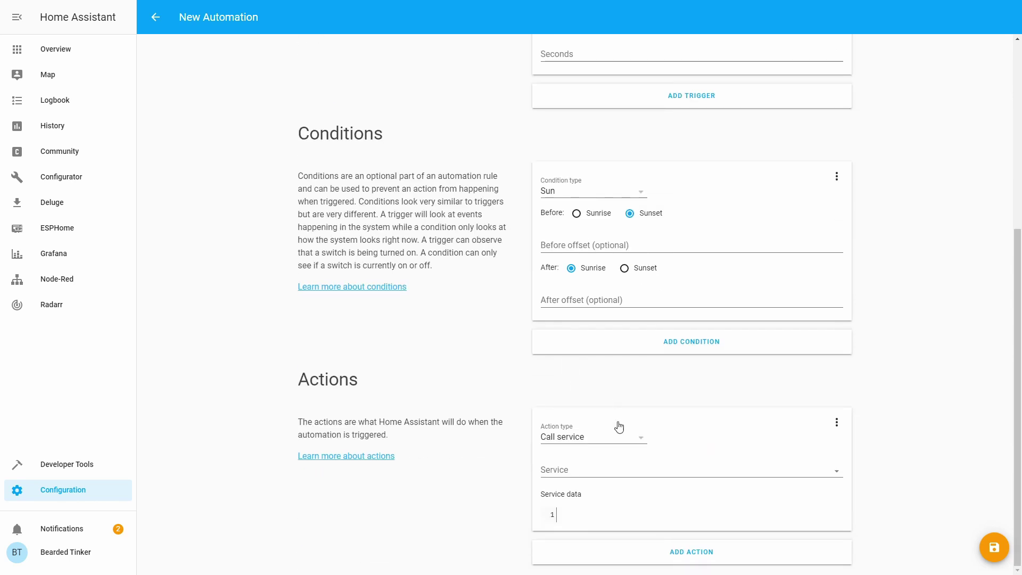
pyautogui.click(569, 470)
pyautogui.write('open')
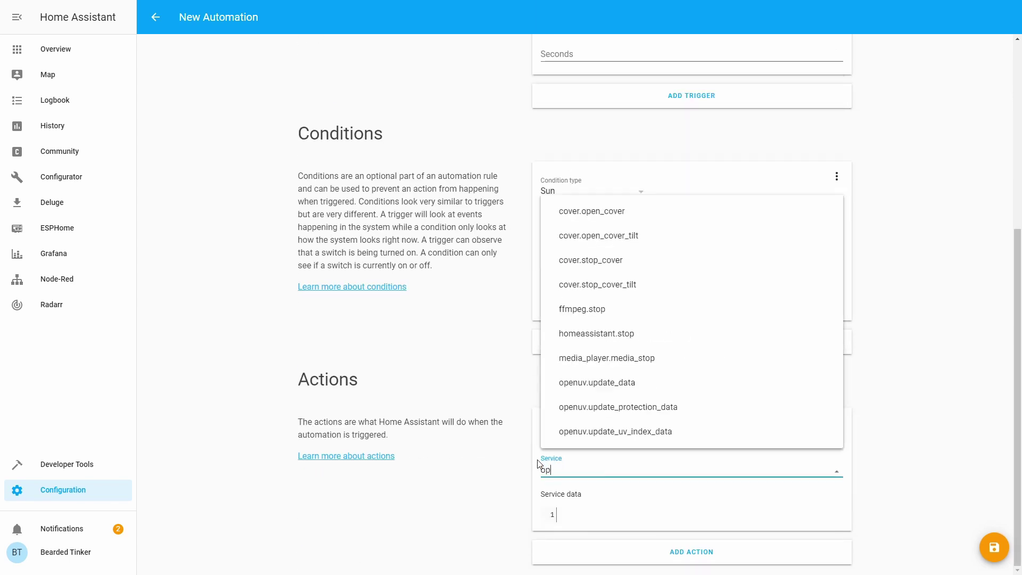
pyautogui.click(594, 386)
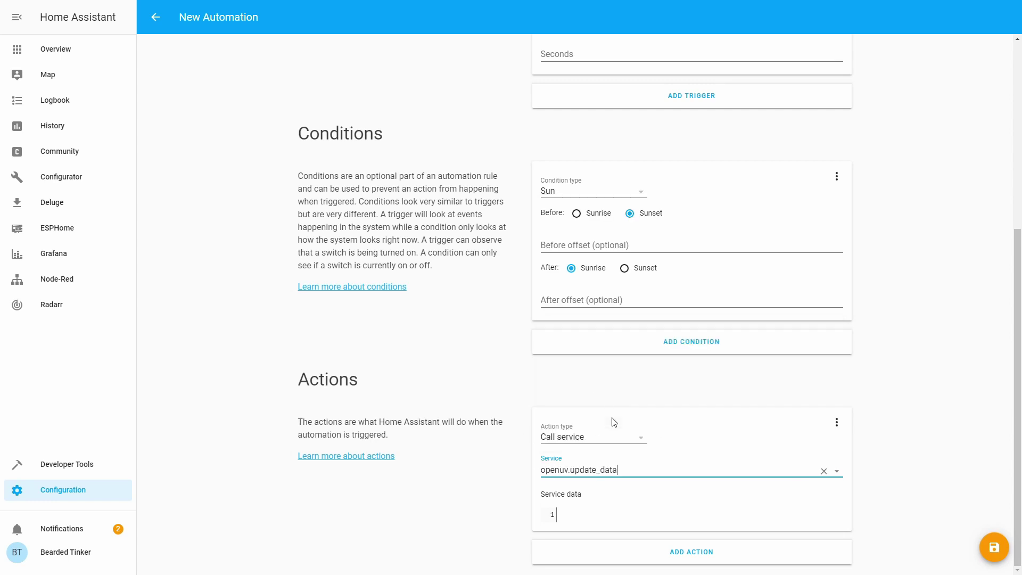
pyautogui.click(997, 550)
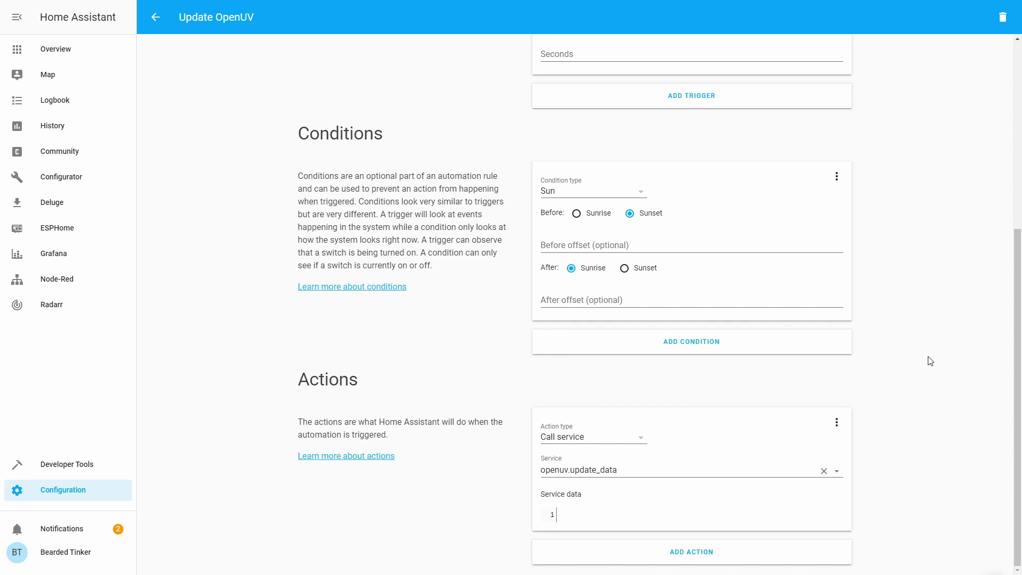
pyautogui.scroll(5, 929, 359)
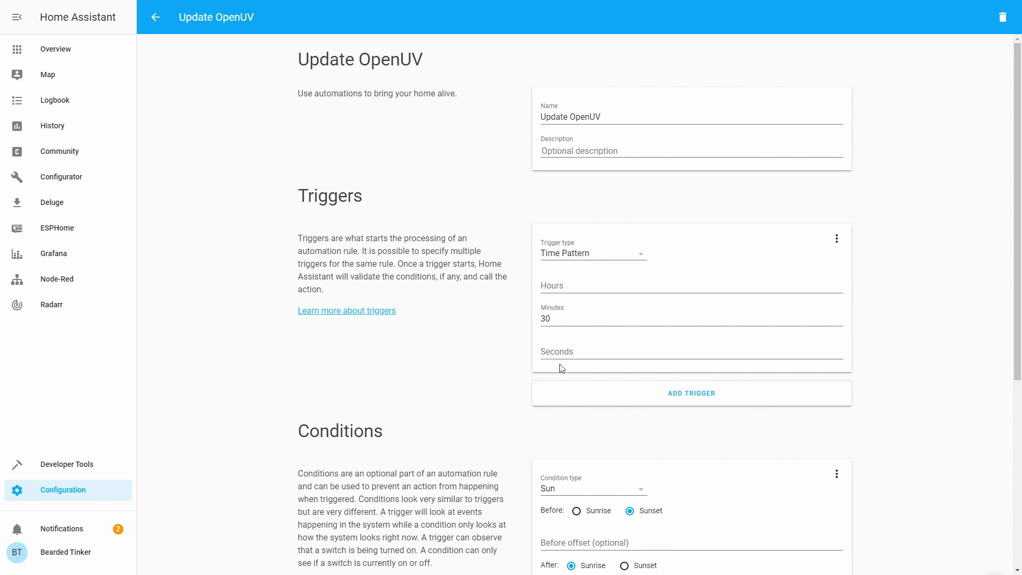
pyautogui.scroll(-3, 551, 339)
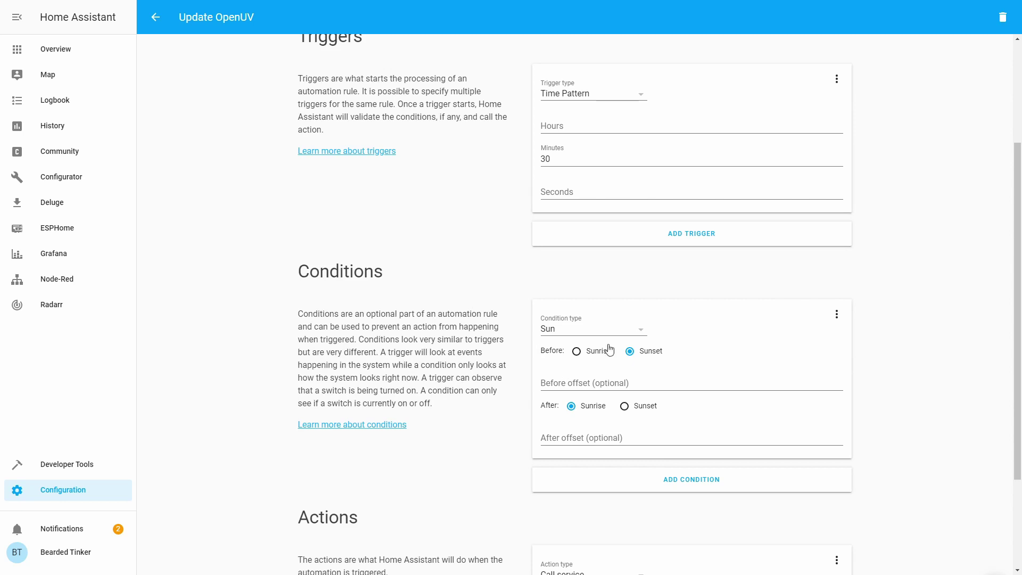
pyautogui.scroll(-3, 650, 349)
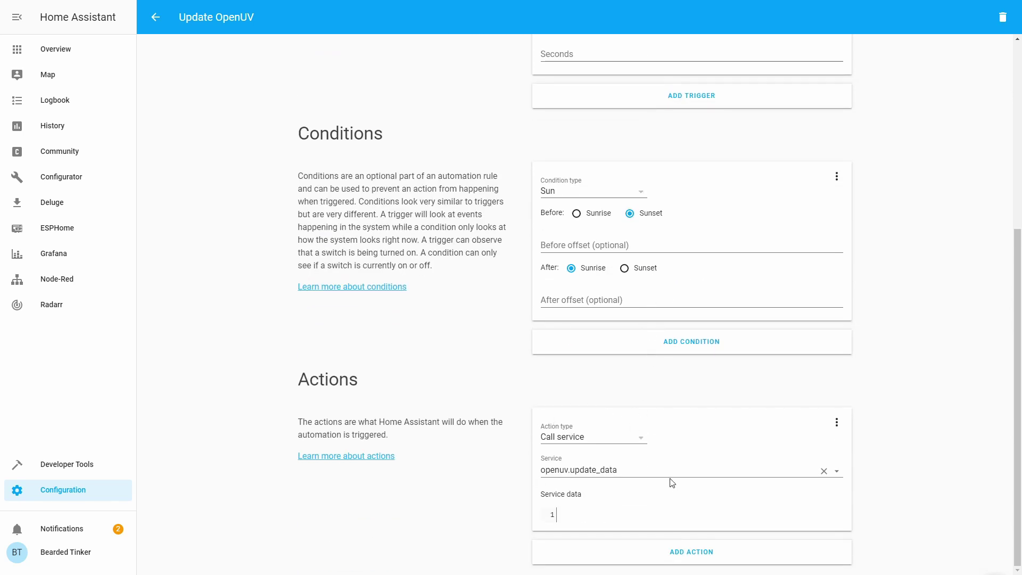
# - On the Server Controls page, validate the configuration and reload automations
pyautogui.click(78, 494)
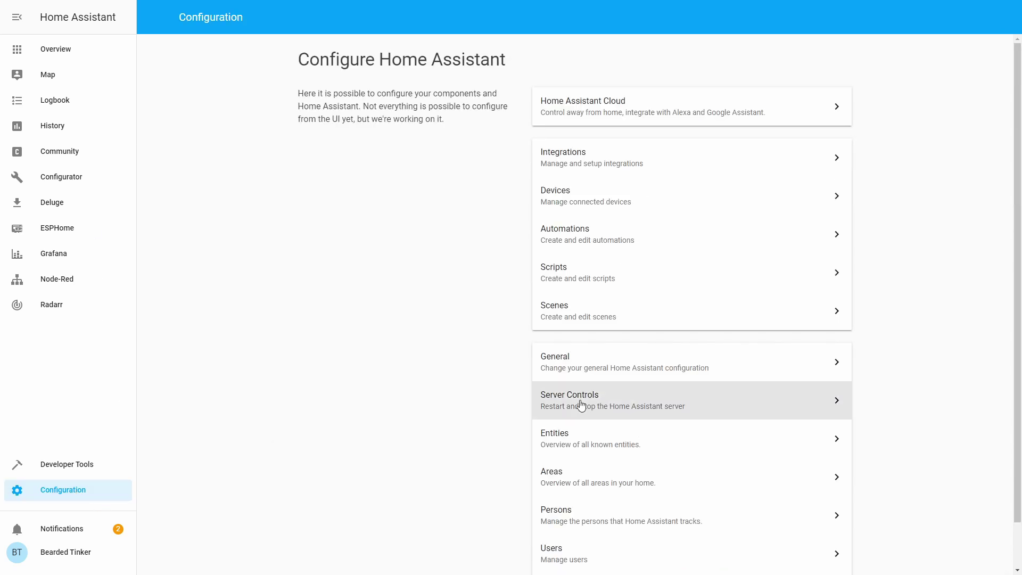
pyautogui.click(581, 401)
pyautogui.click(703, 186)
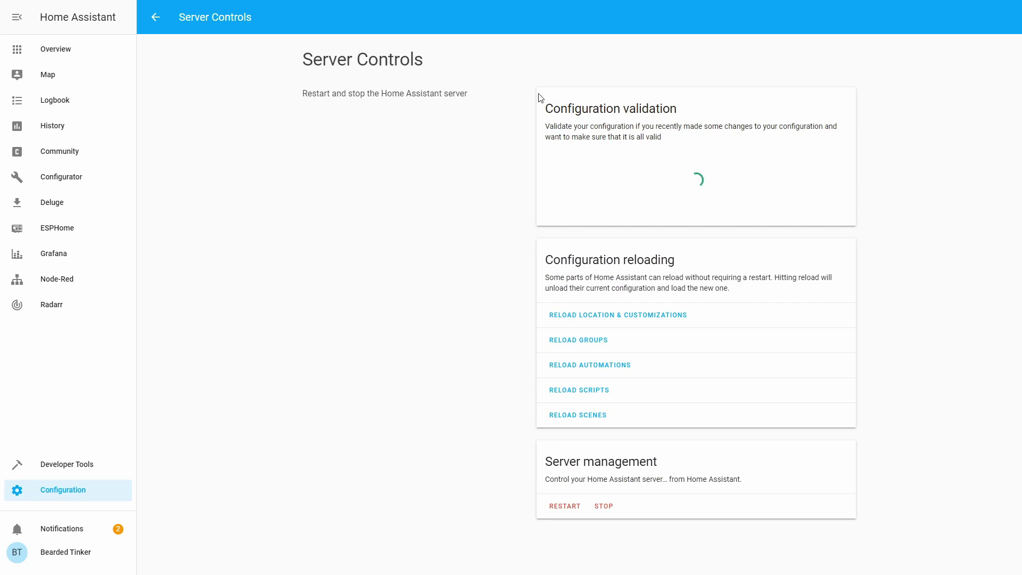
pyautogui.click(598, 372)
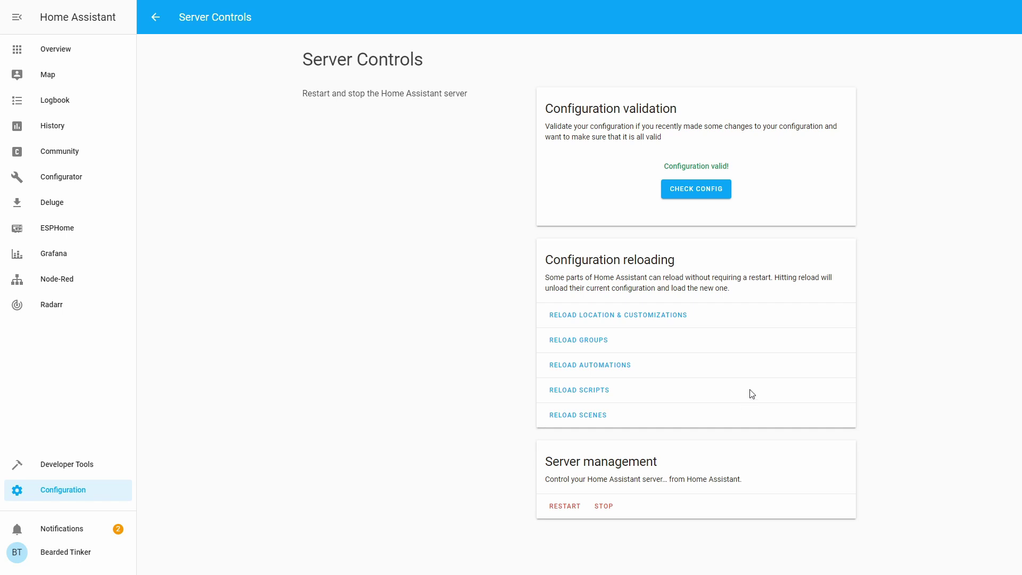
# - Open the Overview dashboard's Weather view to see the OpenUV UV index readings
pyautogui.click(60, 51)
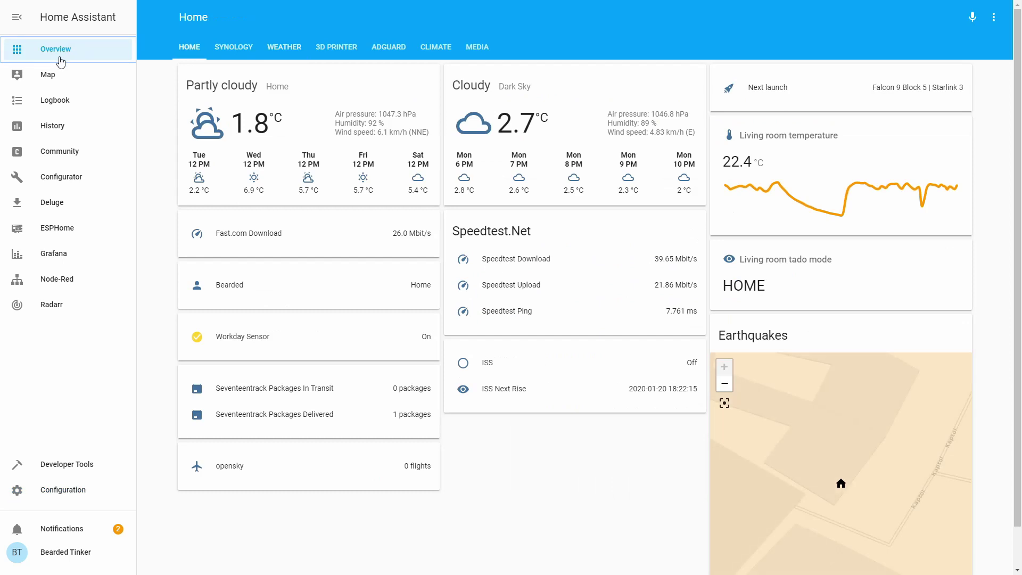
pyautogui.click(282, 49)
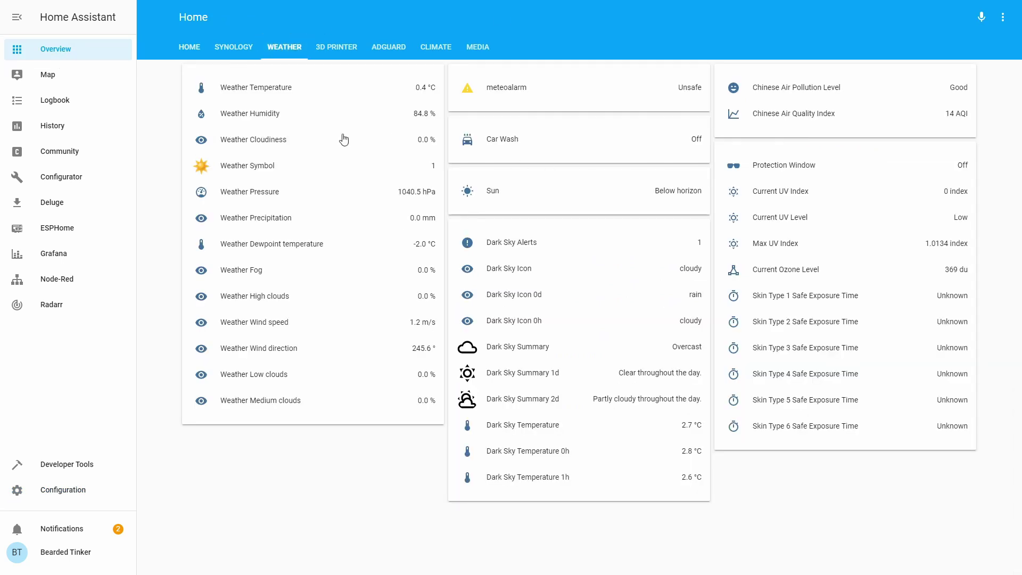